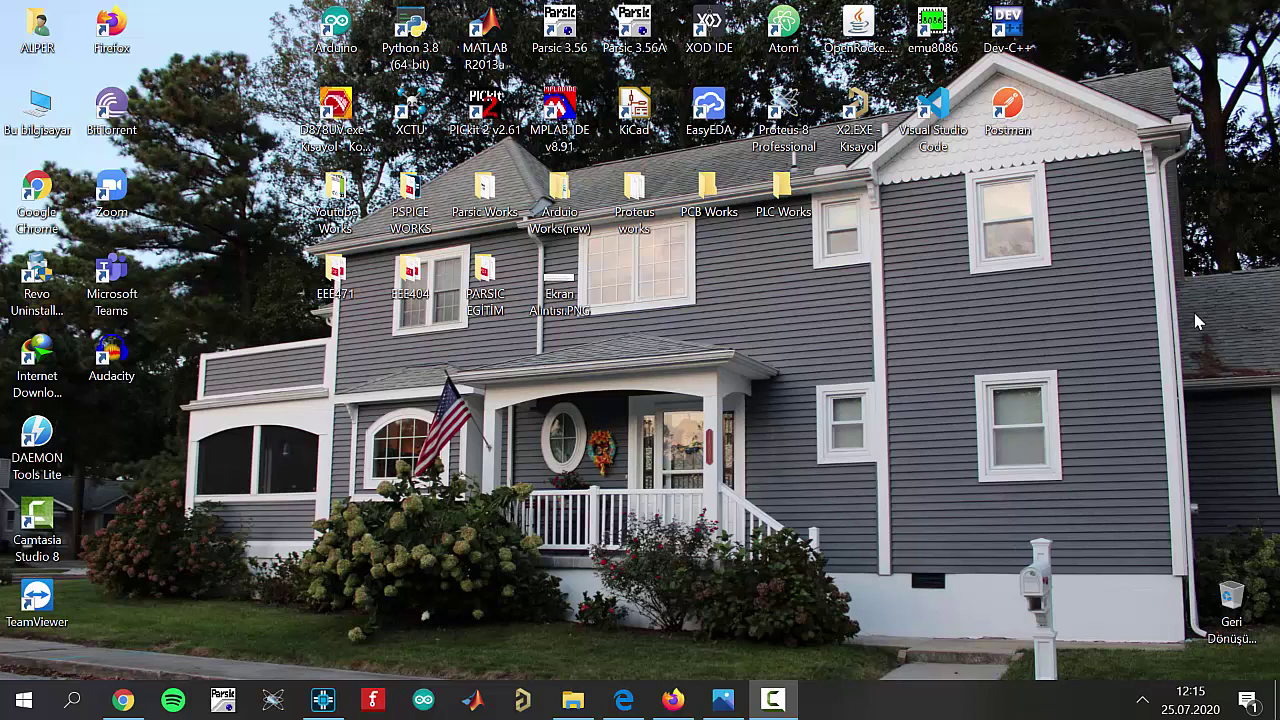
# Step: View and close the AM signal expression screenshot, refresh the desktop, and return to OrCAD Capture
pyautogui.click(725, 700)
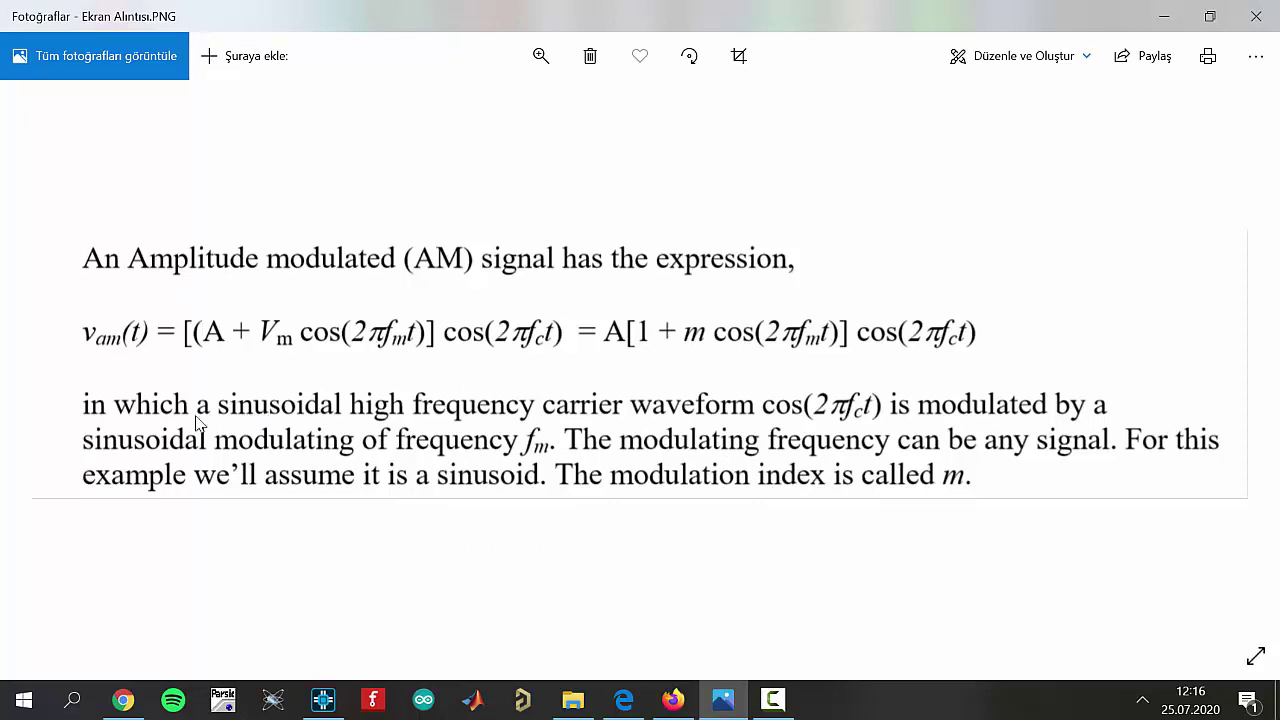
pyautogui.click(1256, 16)
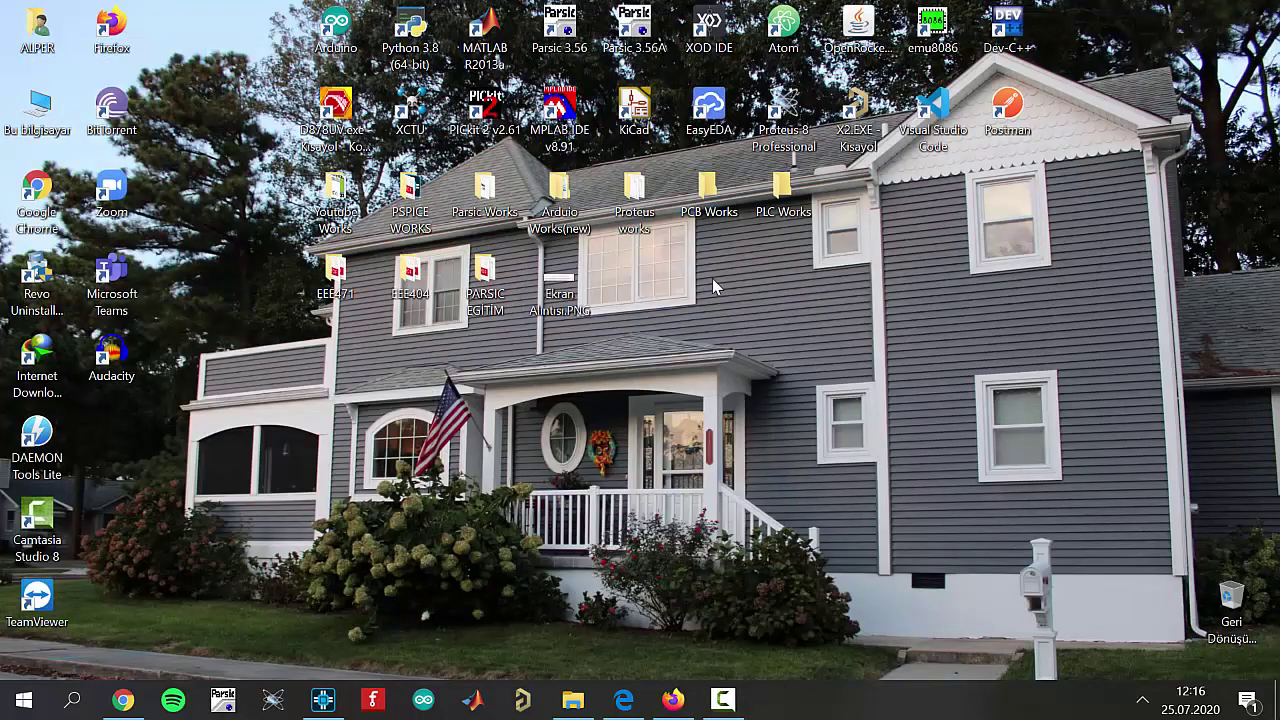
pyautogui.rightClick(737, 293)
pyautogui.click(799, 345)
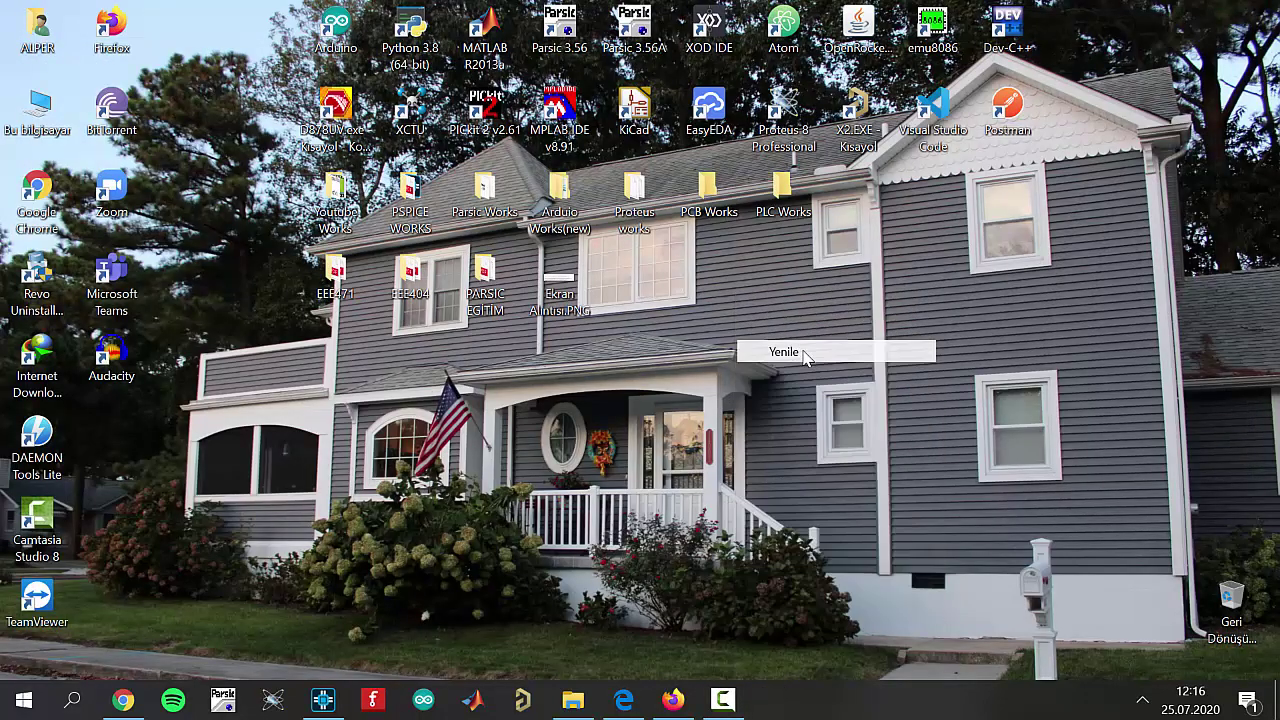
pyautogui.click(325, 710)
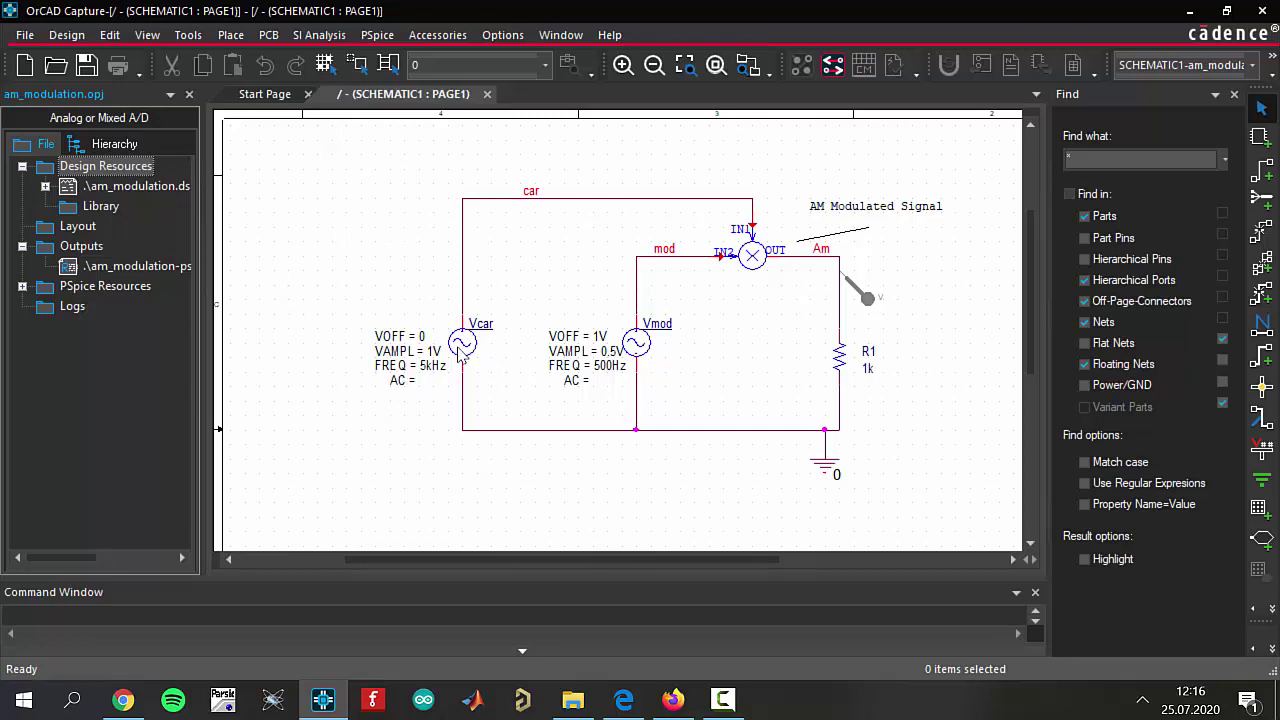
# Step: Point out the 0.5V Vmod modulating source and the Vcar carrier source
pyautogui.click(628, 354)
pyautogui.click(733, 357)
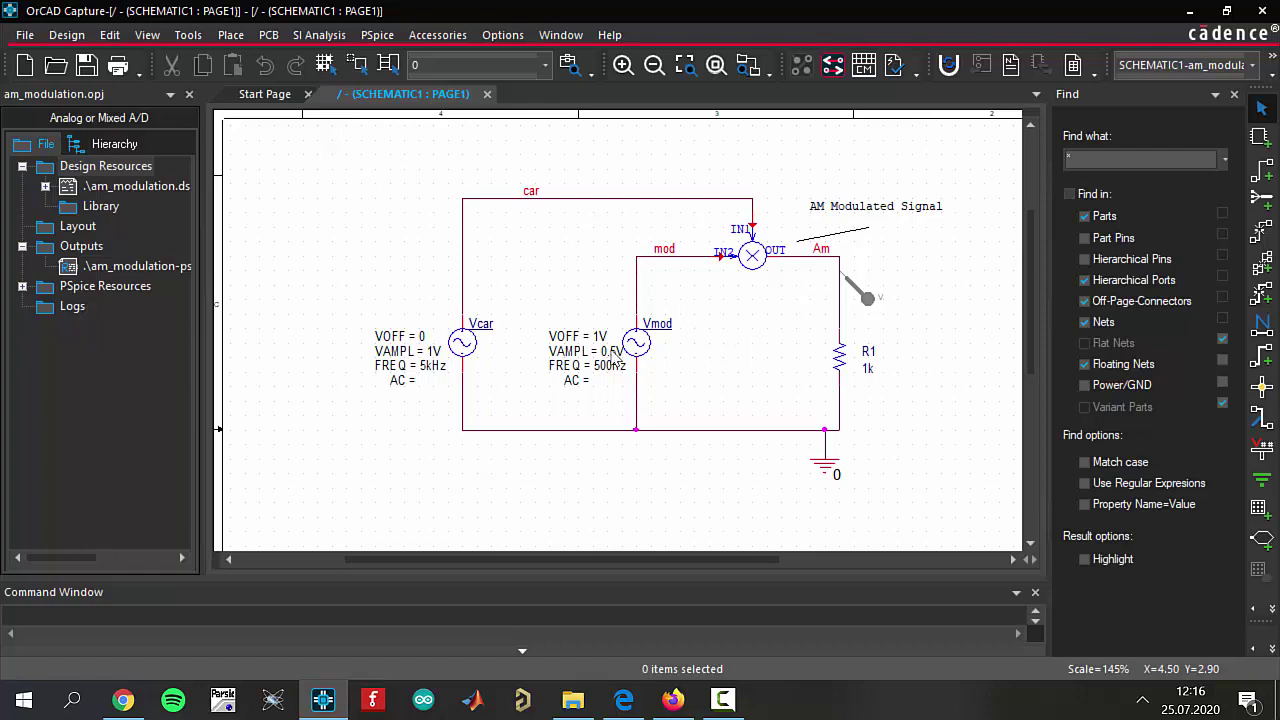
pyautogui.click(461, 362)
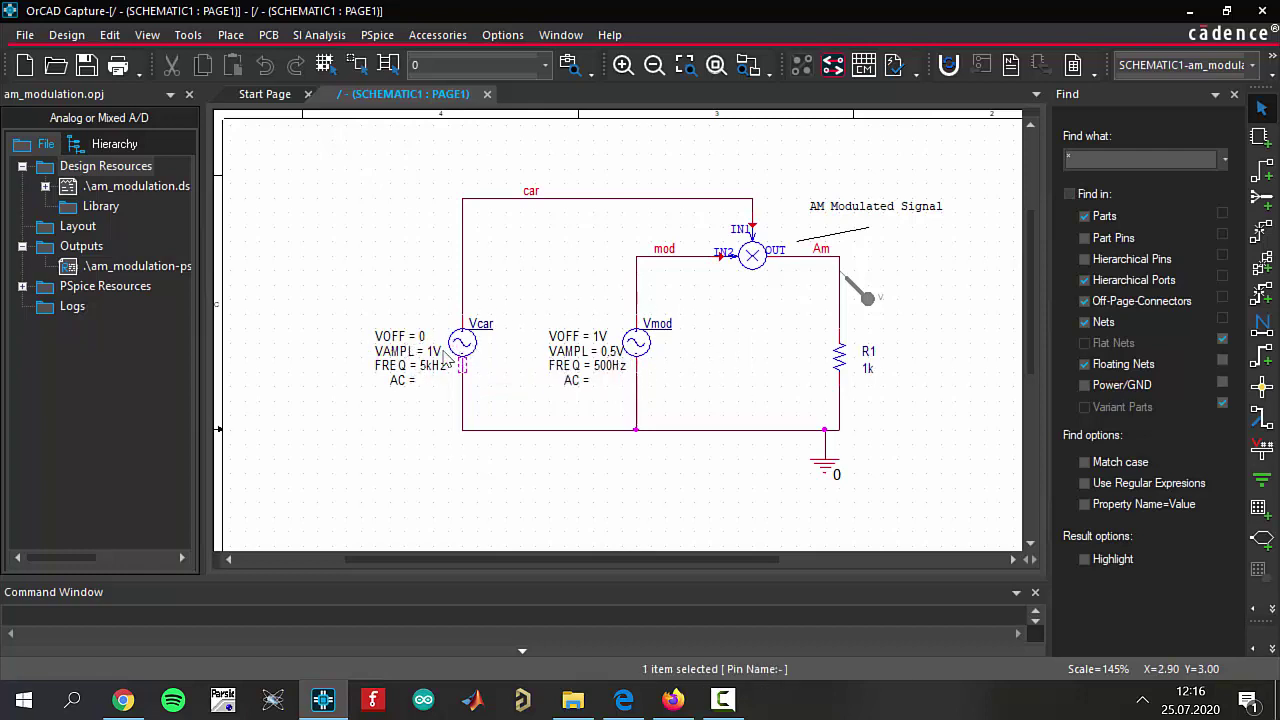
pyautogui.click(506, 352)
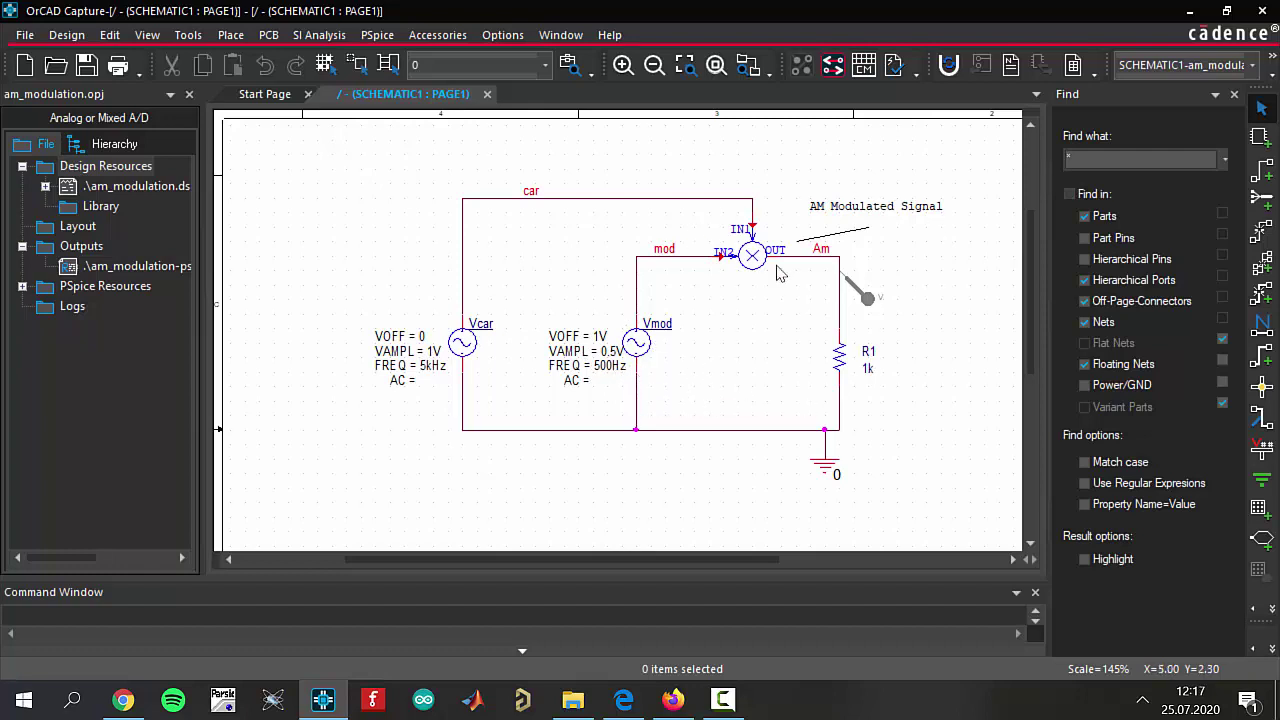
# Step: Select the multiplier and its output wiring to inspect it, then clear the selection
pyautogui.moveTo(796, 300); pyautogui.dragTo(694, 212)
pyautogui.click(785, 305)
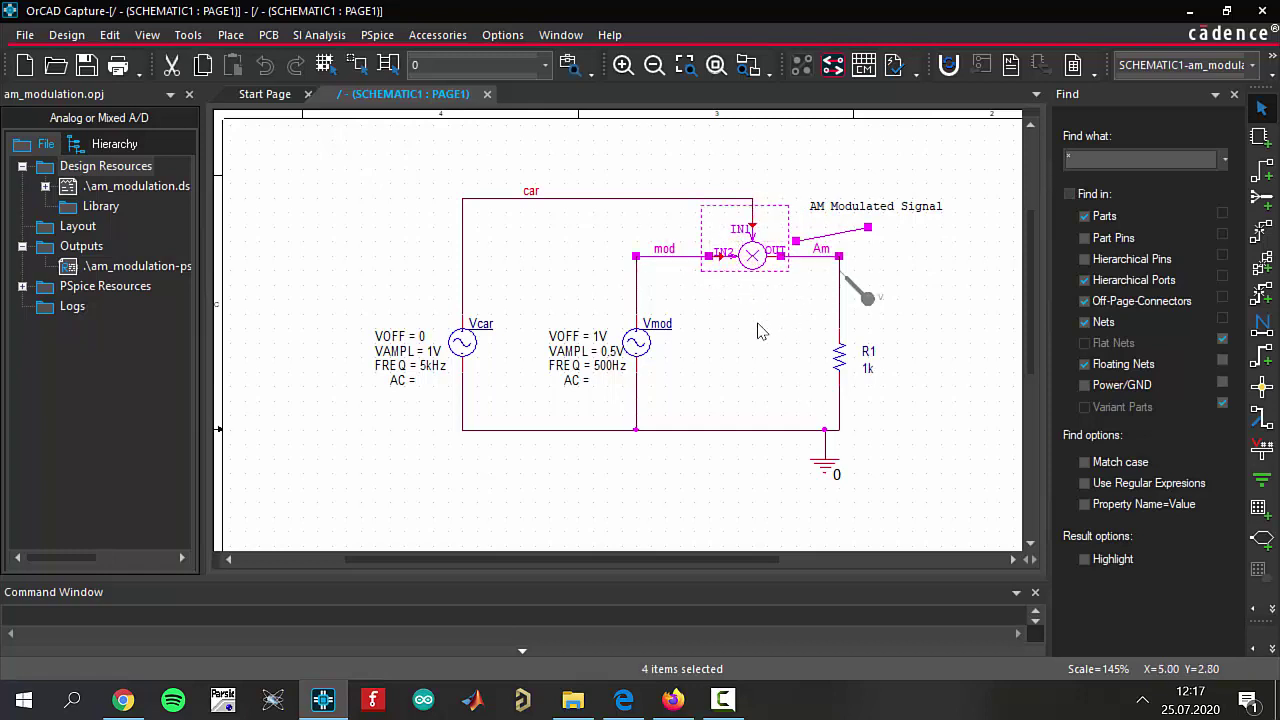
pyautogui.click(760, 331)
pyautogui.scroll(-1, 624, 250)
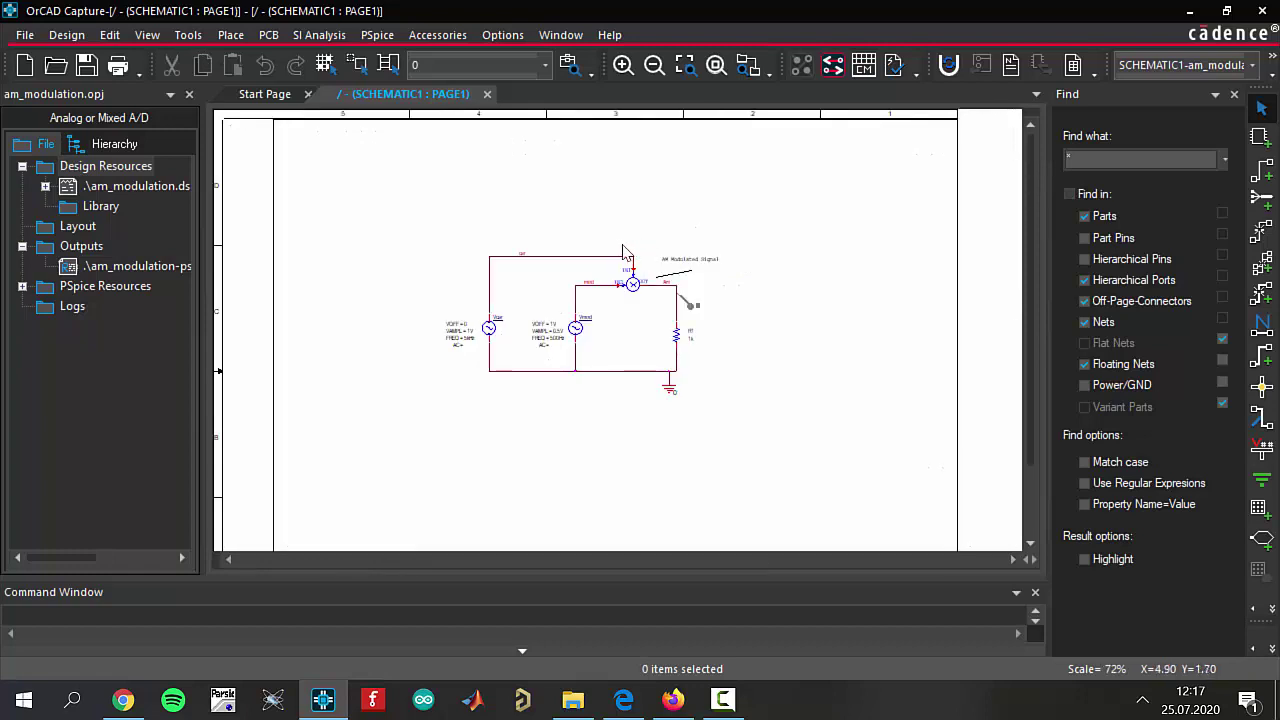
pyautogui.scroll(2, 632, 308)
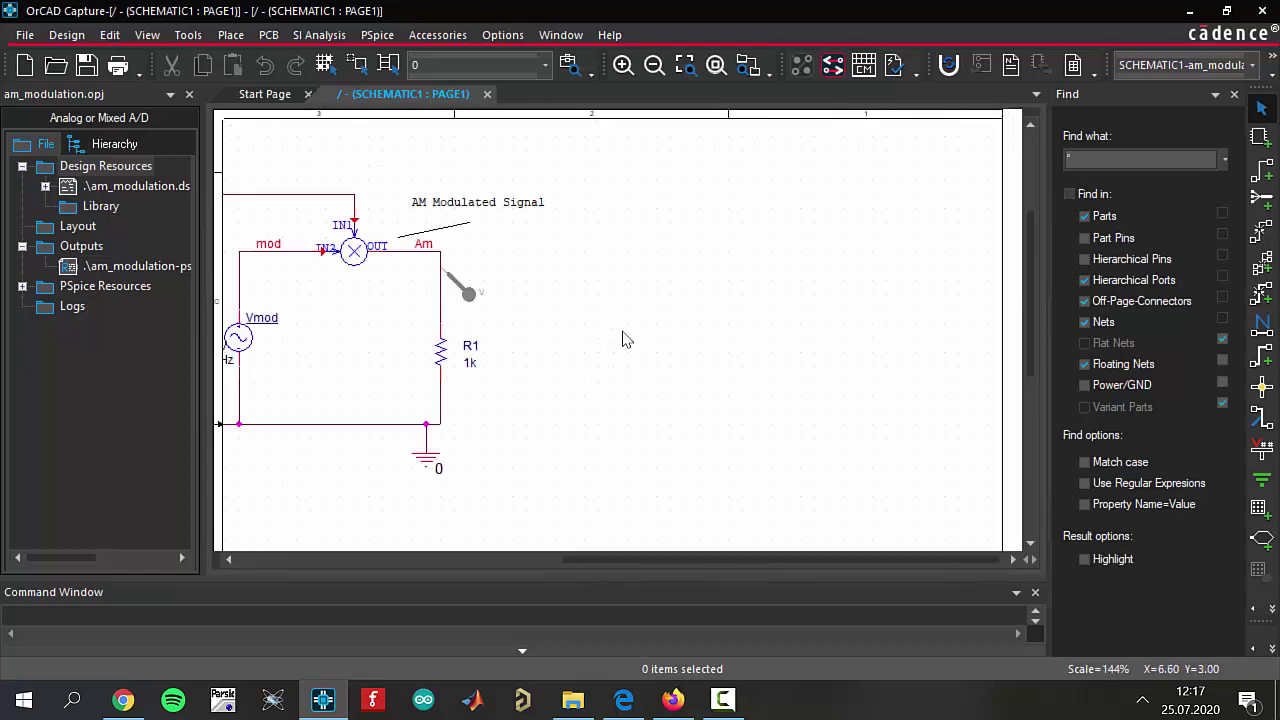
pyautogui.moveTo(400, 291); pyautogui.dragTo(324, 216)
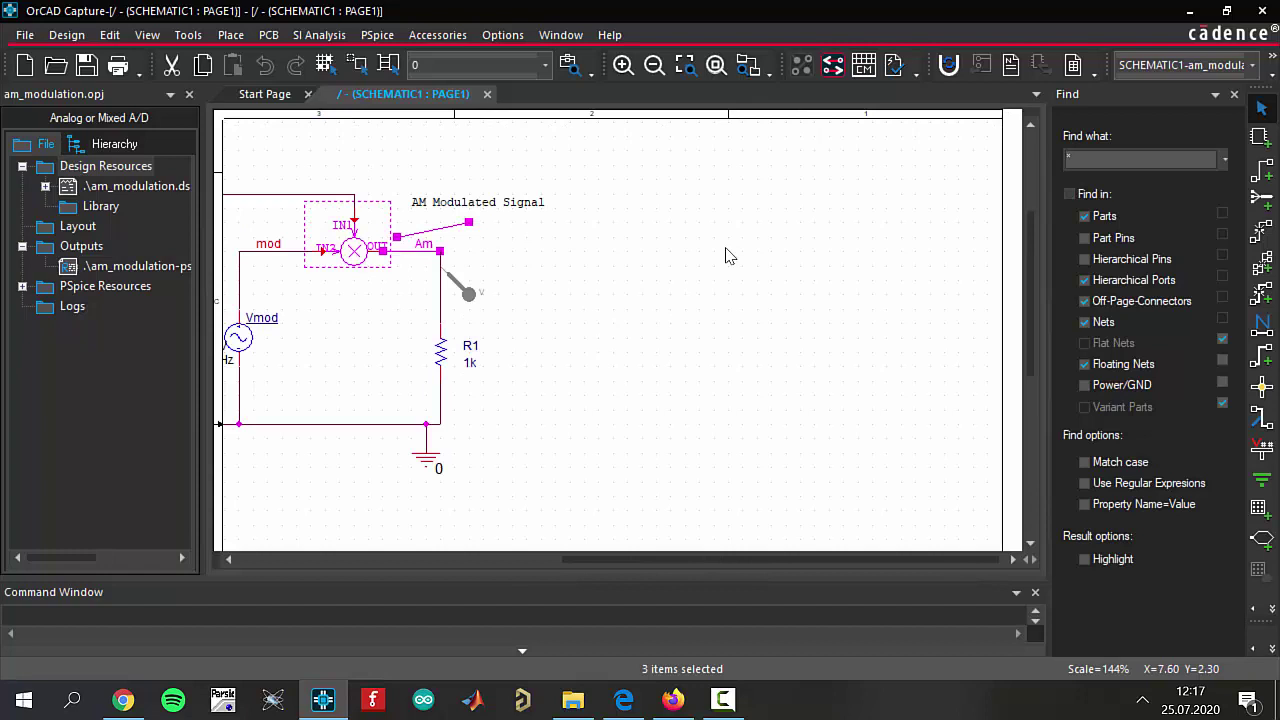
pyautogui.click(726, 254)
# Step: Place a MULT multiplier part in the empty area beside the circuit
pyautogui.press('p')
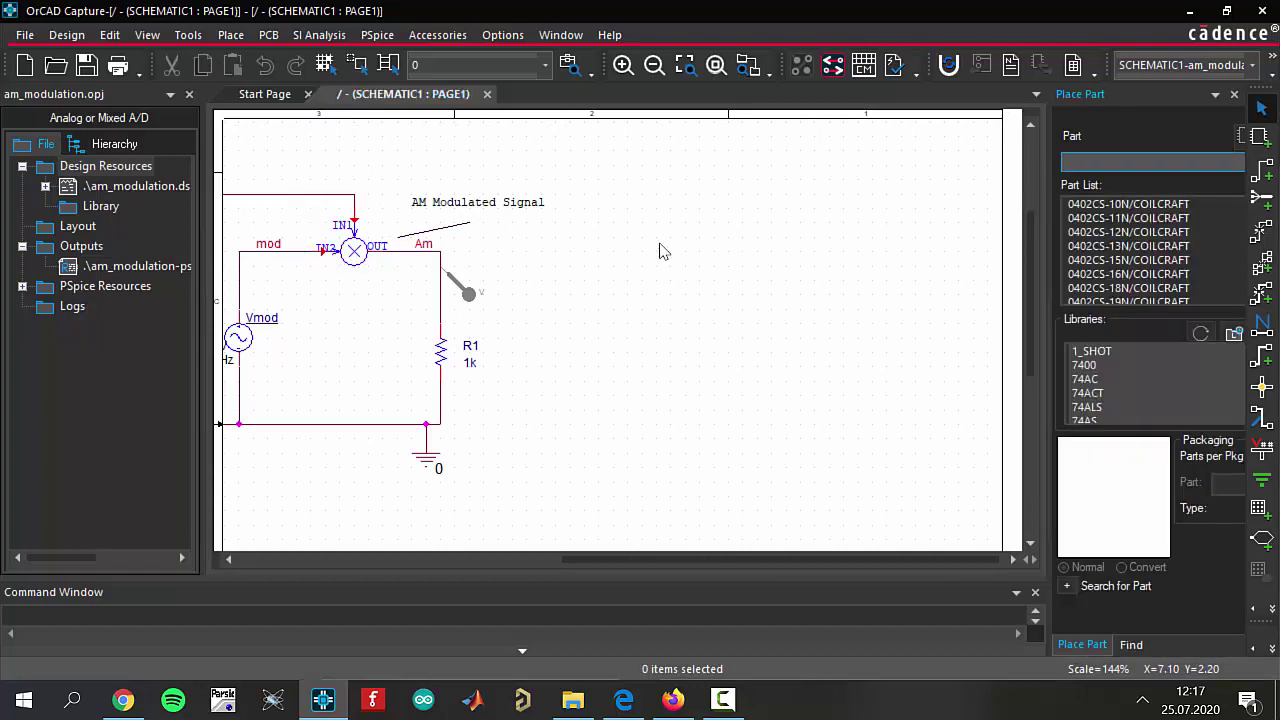
pyautogui.write('MULT')
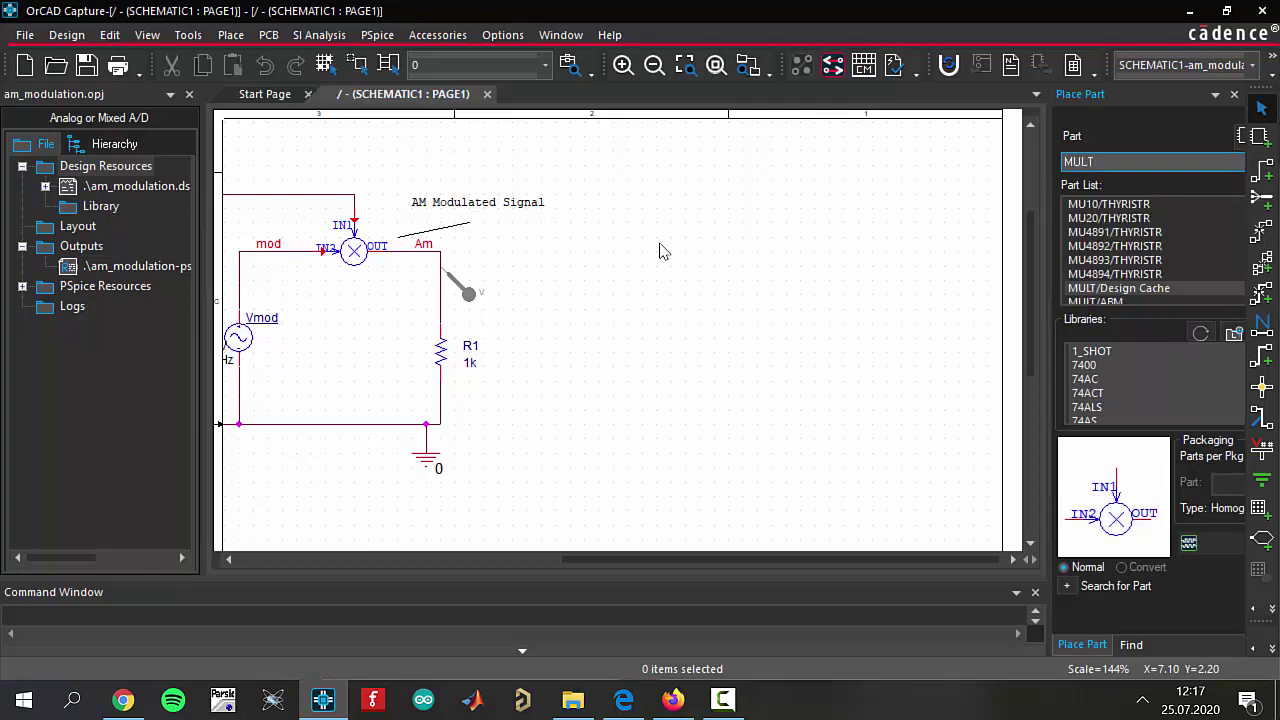
pyautogui.press('Return')
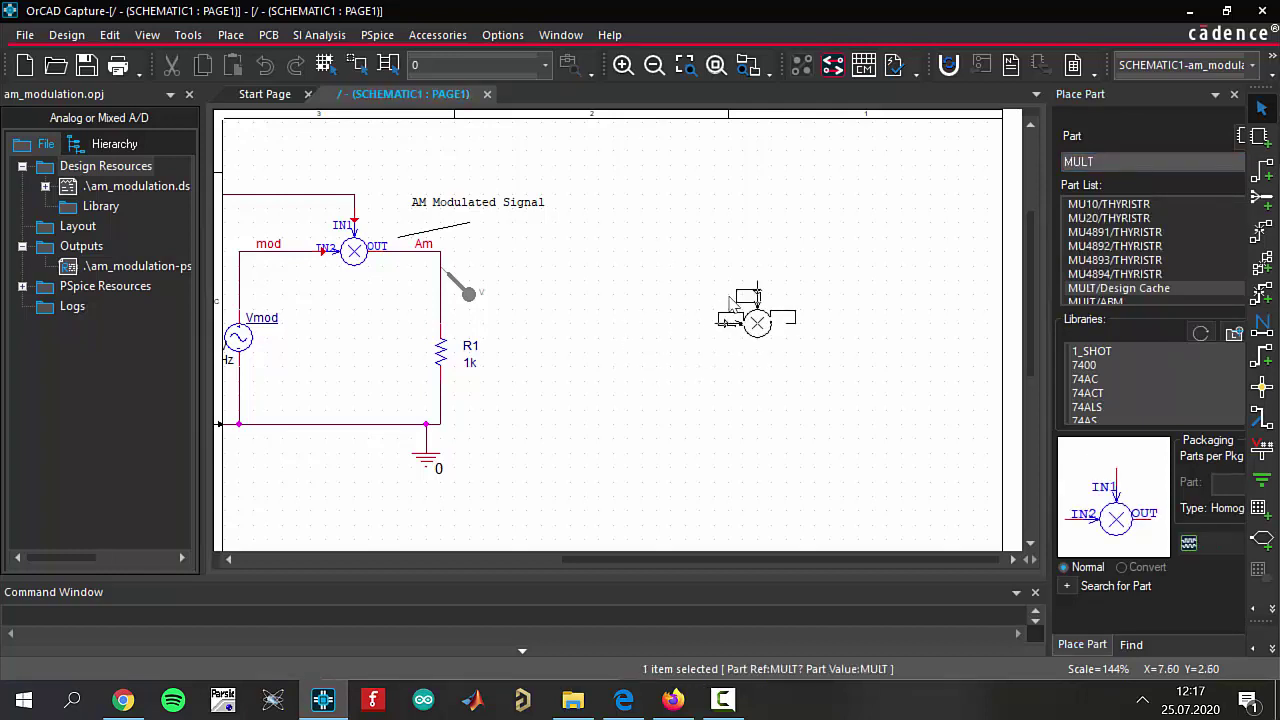
pyautogui.click(759, 262)
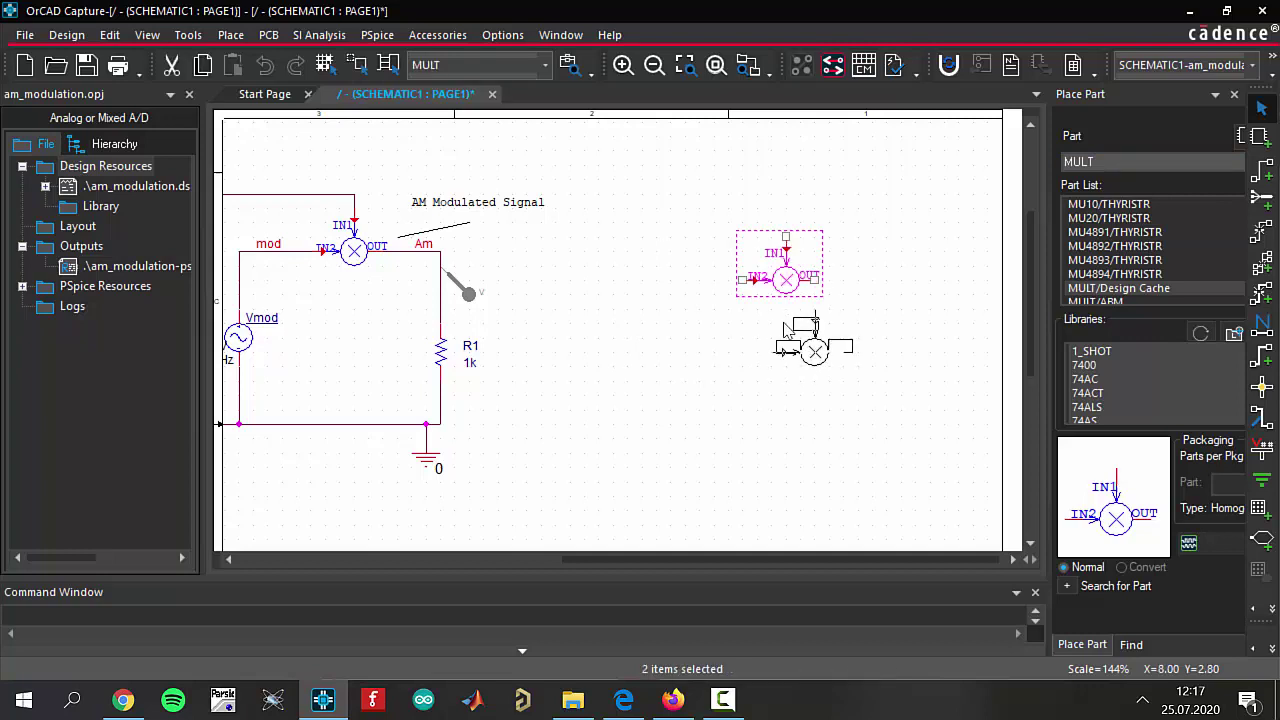
pyautogui.moveTo(768, 328); pyautogui.dragTo(777, 332)
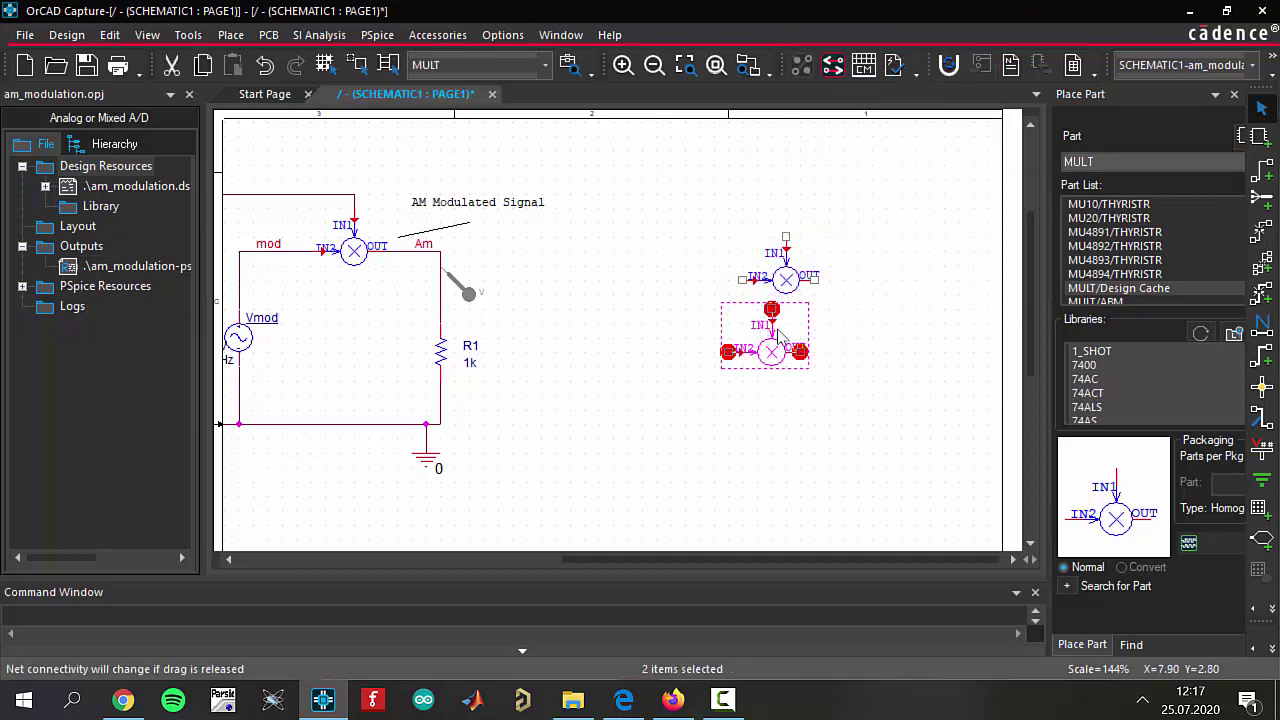
pyautogui.press('Escape')
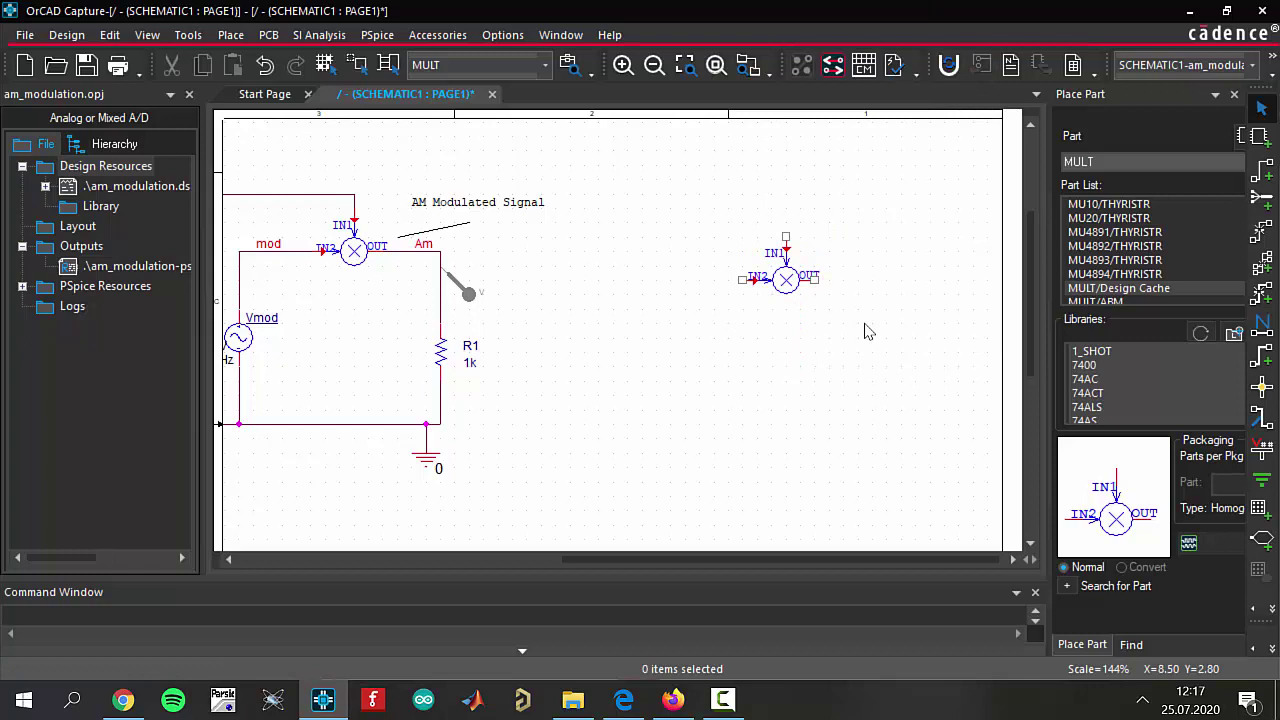
pyautogui.click(783, 280)
pyautogui.click(796, 300)
pyautogui.moveTo(728, 166); pyautogui.dragTo(892, 364)
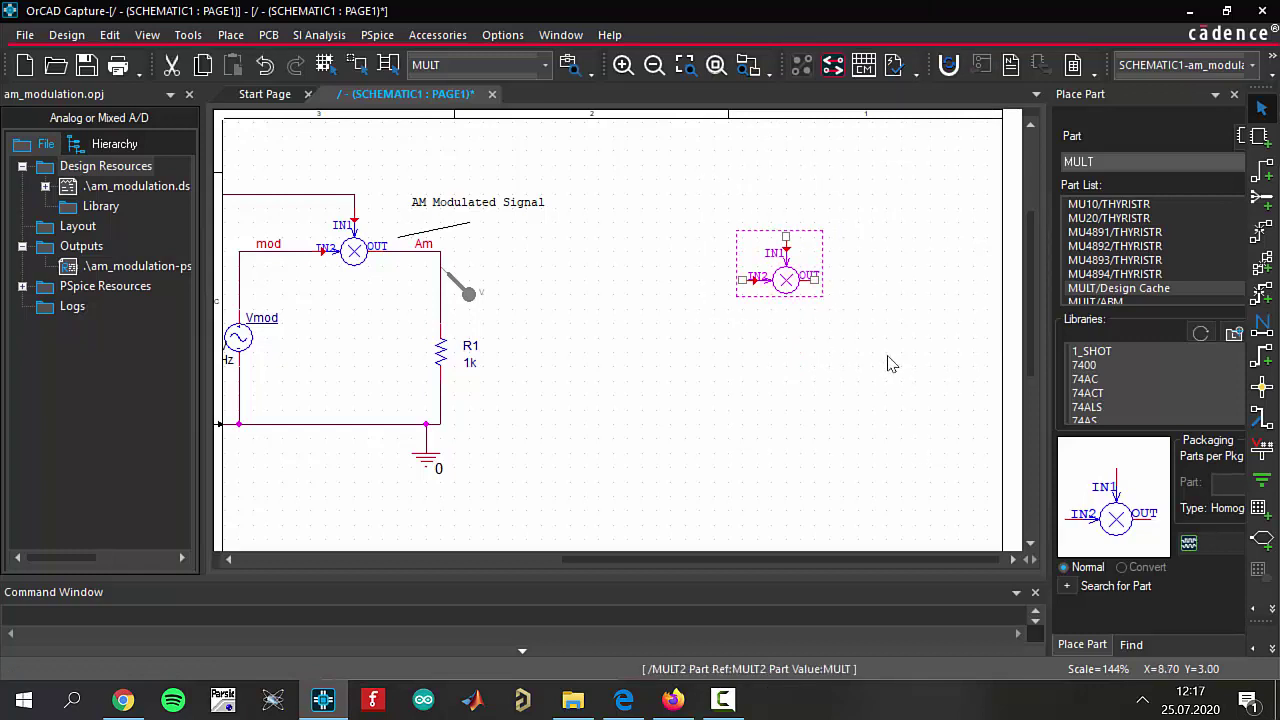
pyautogui.click(892, 364)
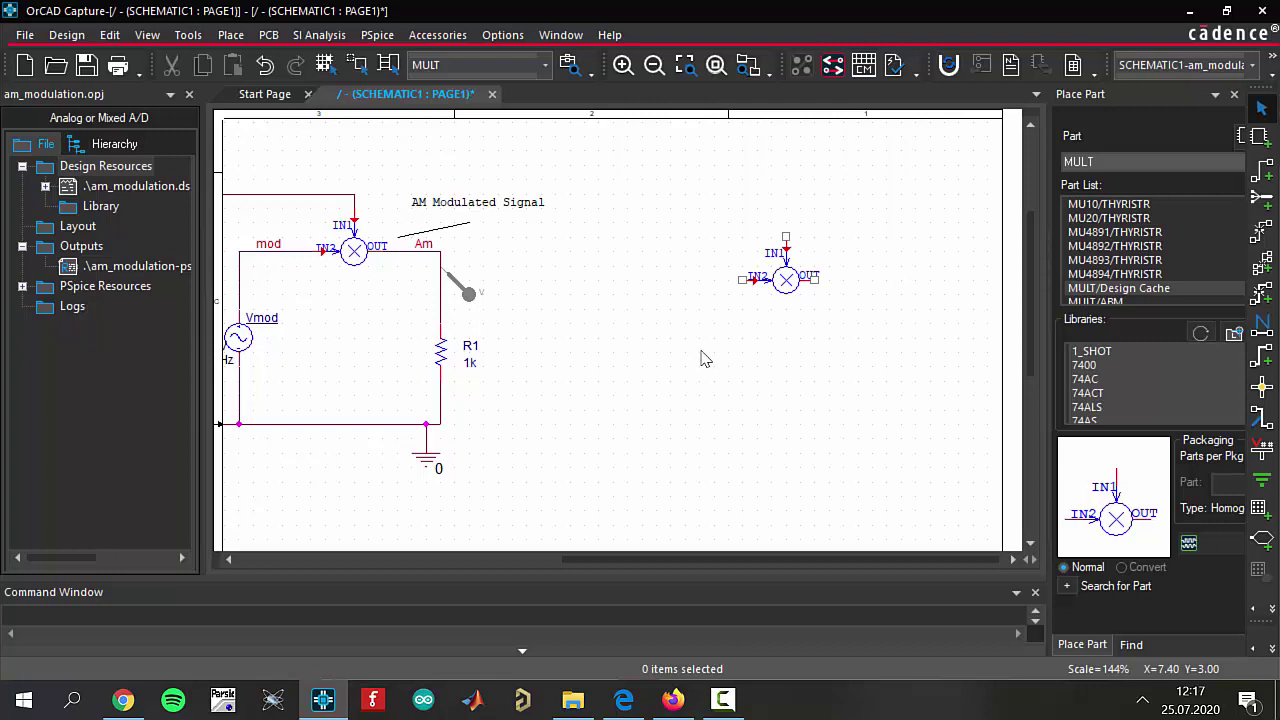
# Step: Delete the spare unconnected multiplier on the right of the schematic
pyautogui.moveTo(606, 562); pyautogui.dragTo(532, 557)
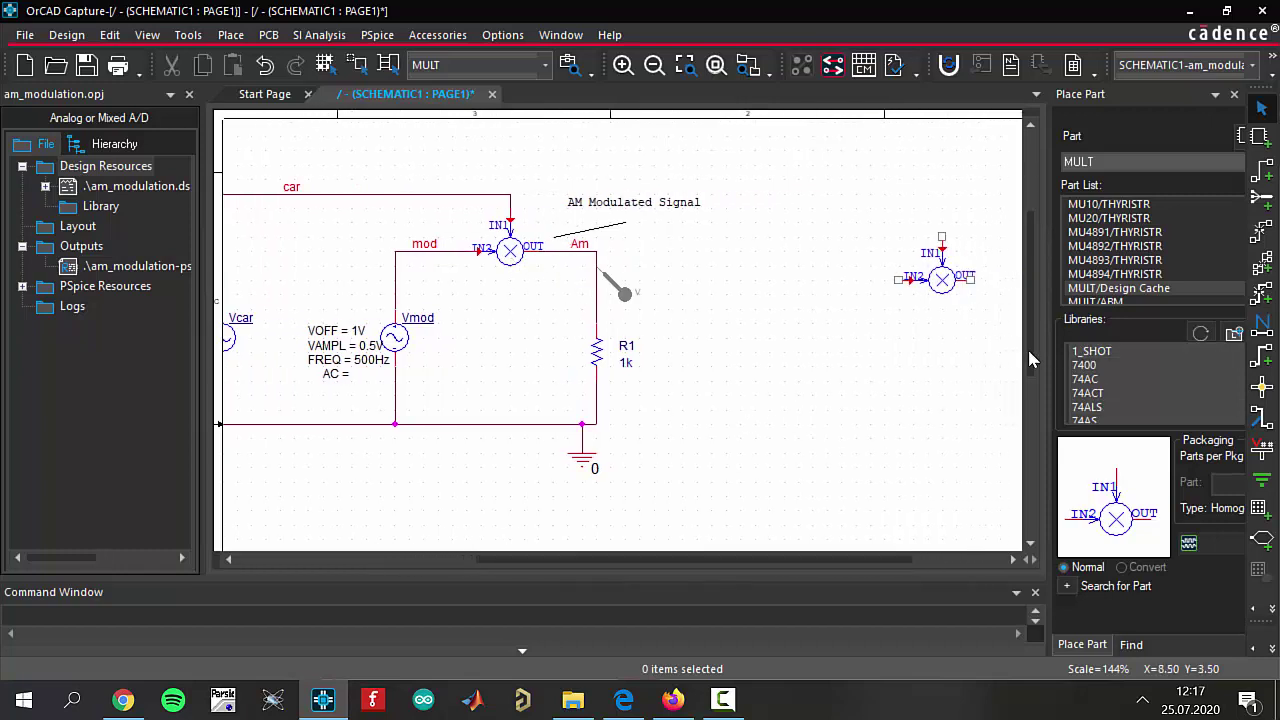
pyautogui.moveTo(1002, 356); pyautogui.dragTo(874, 232)
pyautogui.click(897, 352)
pyautogui.moveTo(960, 307); pyautogui.dragTo(850, 240)
pyautogui.press('Delete')
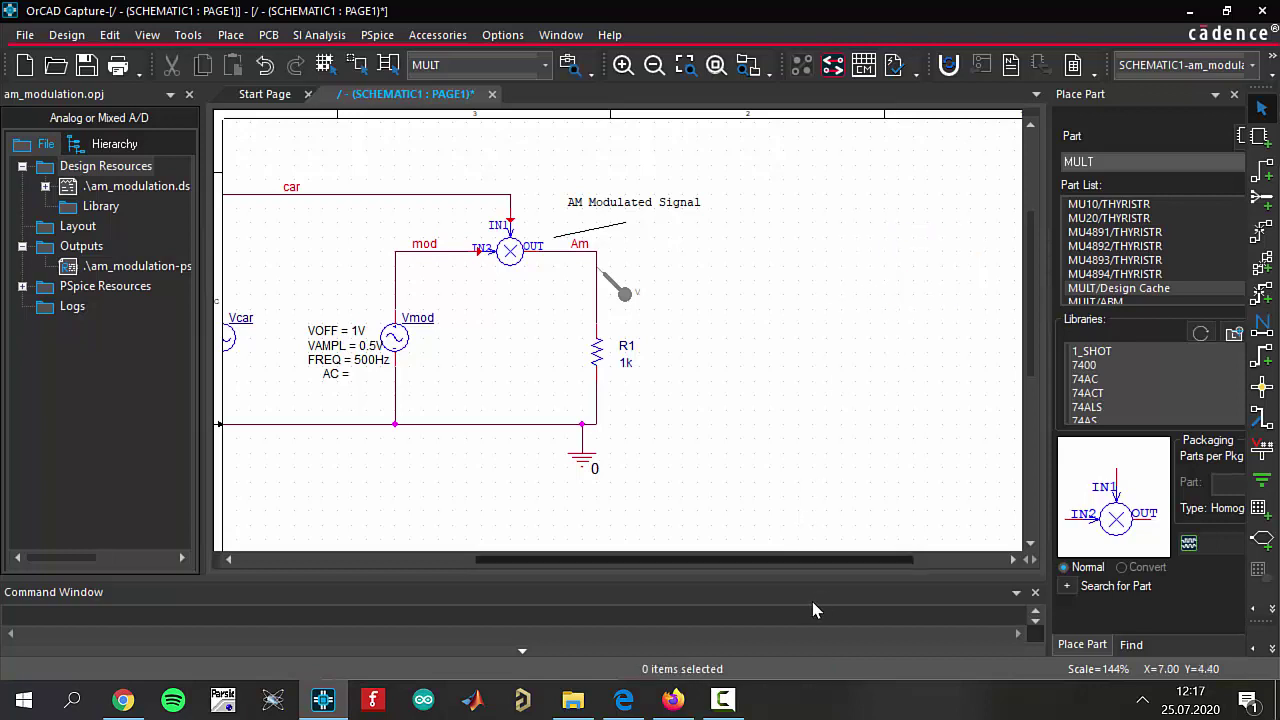
pyautogui.moveTo(782, 557); pyautogui.dragTo(672, 556)
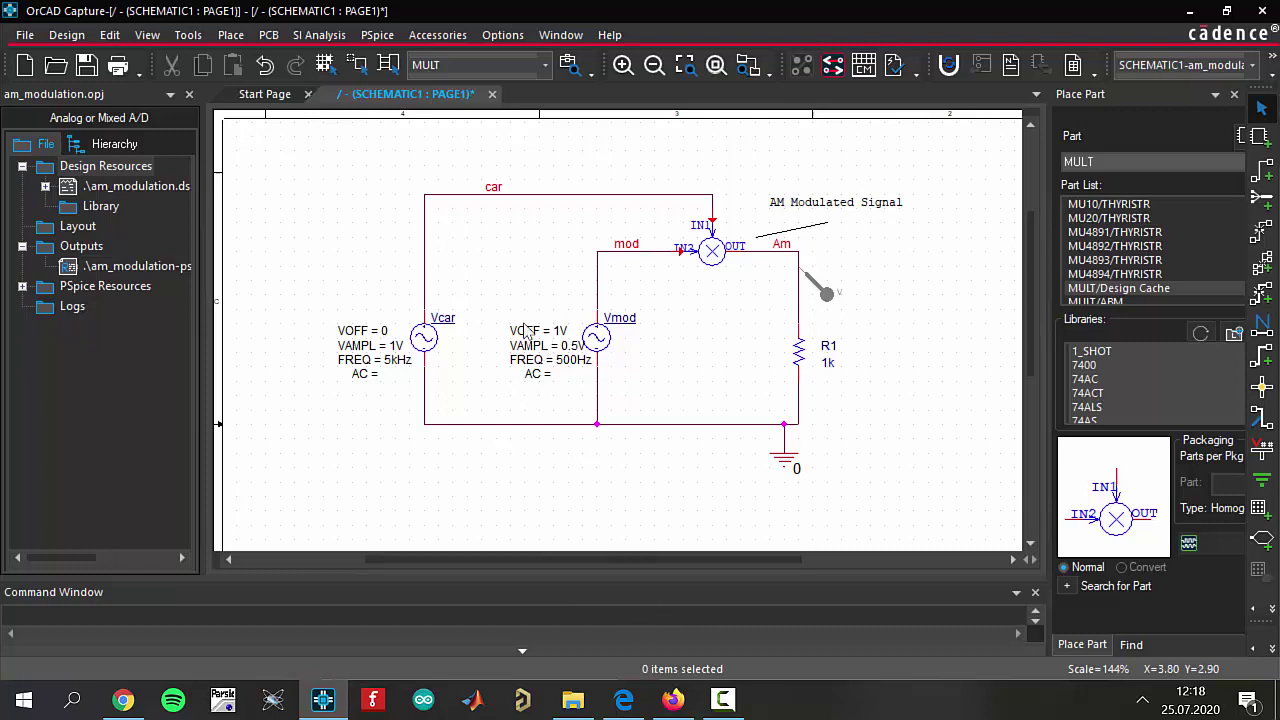
# Step: Create a new PSpice simulation profile named AM_modulate
pyautogui.click(377, 35)
pyautogui.click(407, 60)
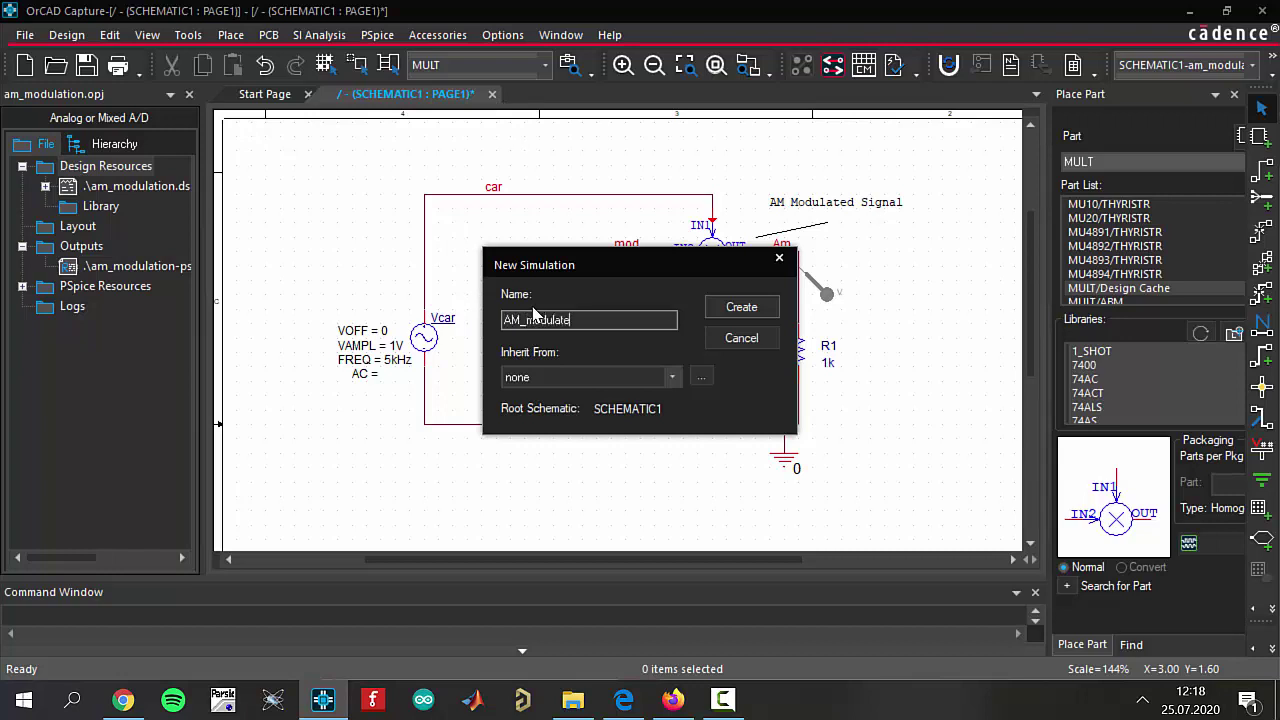
pyautogui.click(776, 307)
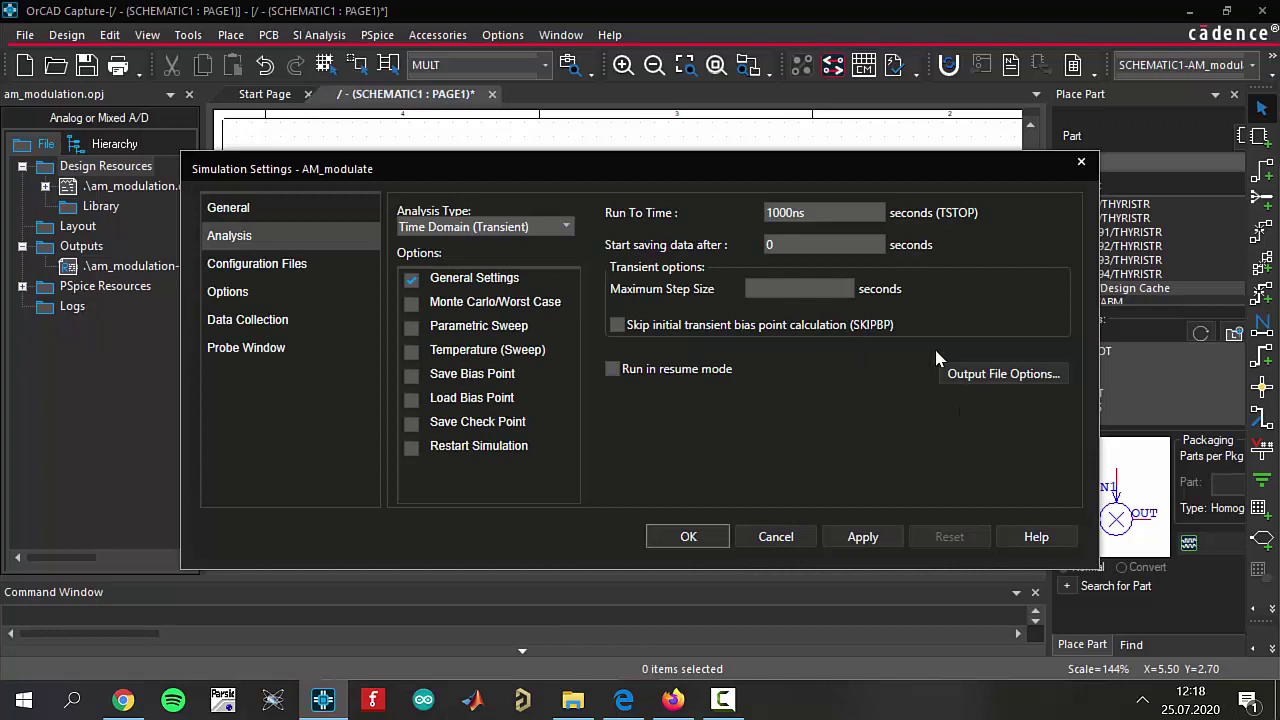
# Step: Set the transient Run To Time to 100m and Maximum Step Size to 0.001 seconds
pyautogui.click(800, 213)
pyautogui.write('100')
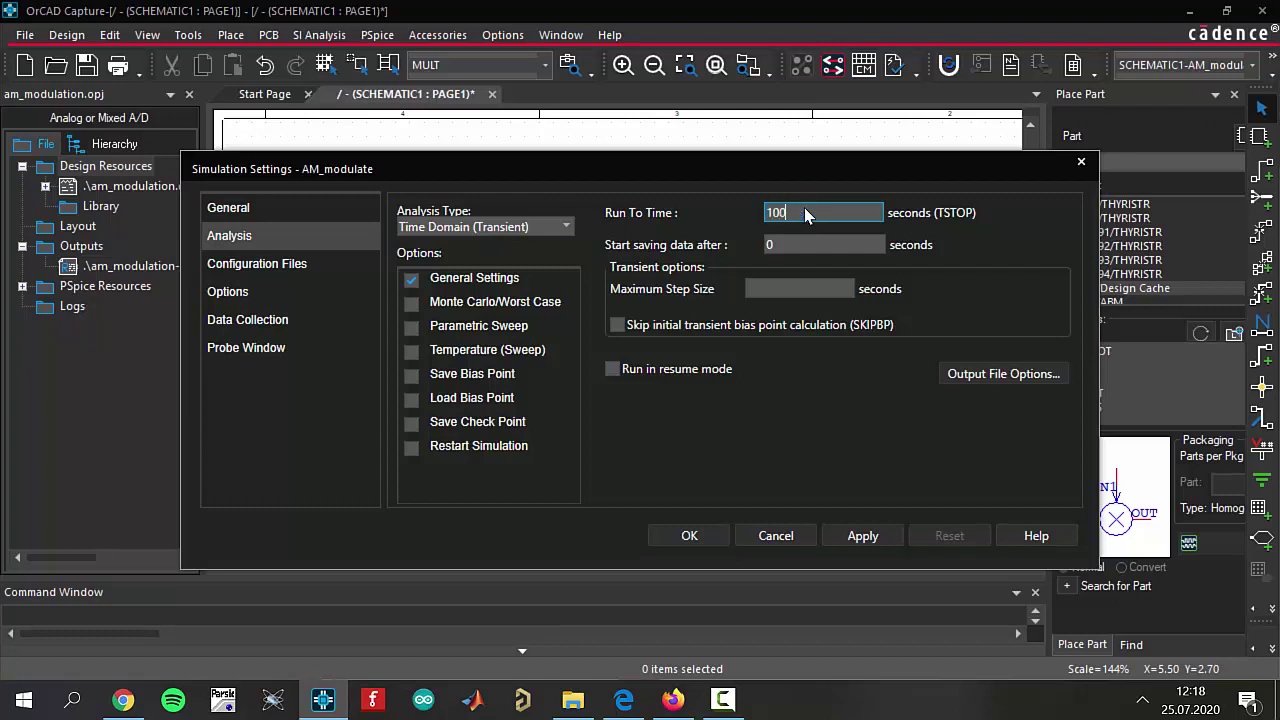
pyautogui.click(787, 289)
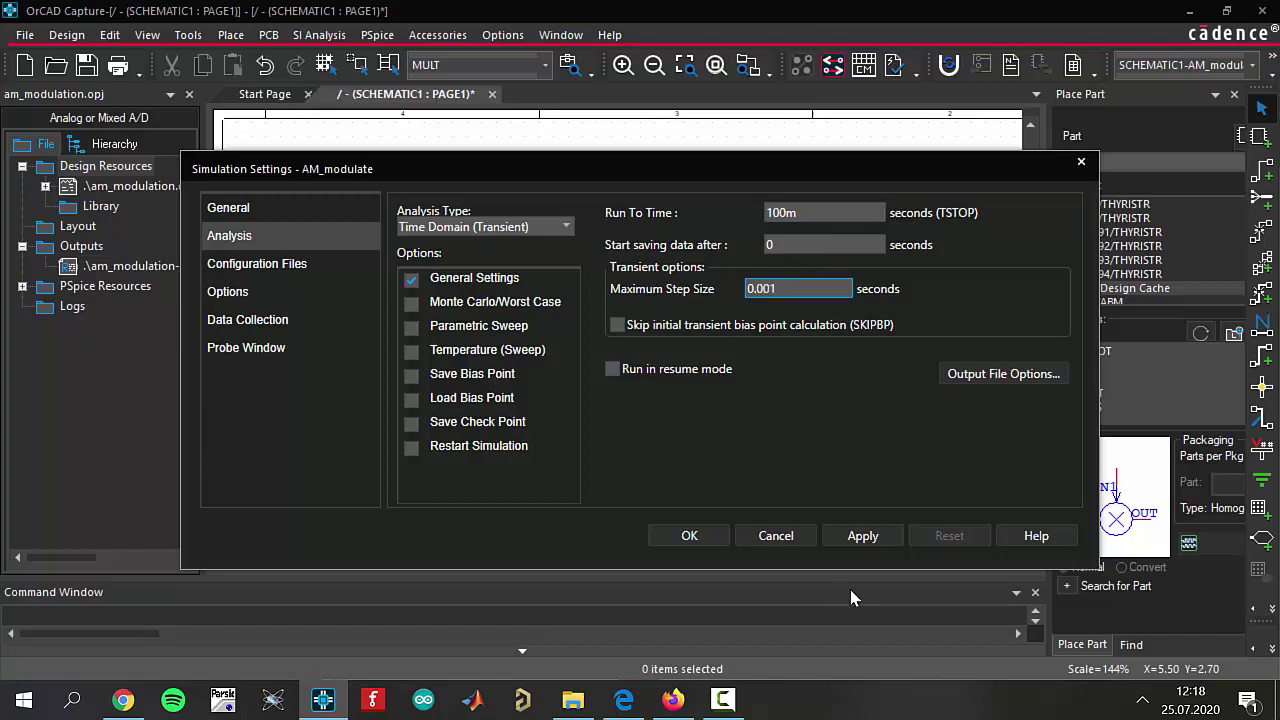
pyautogui.click(862, 535)
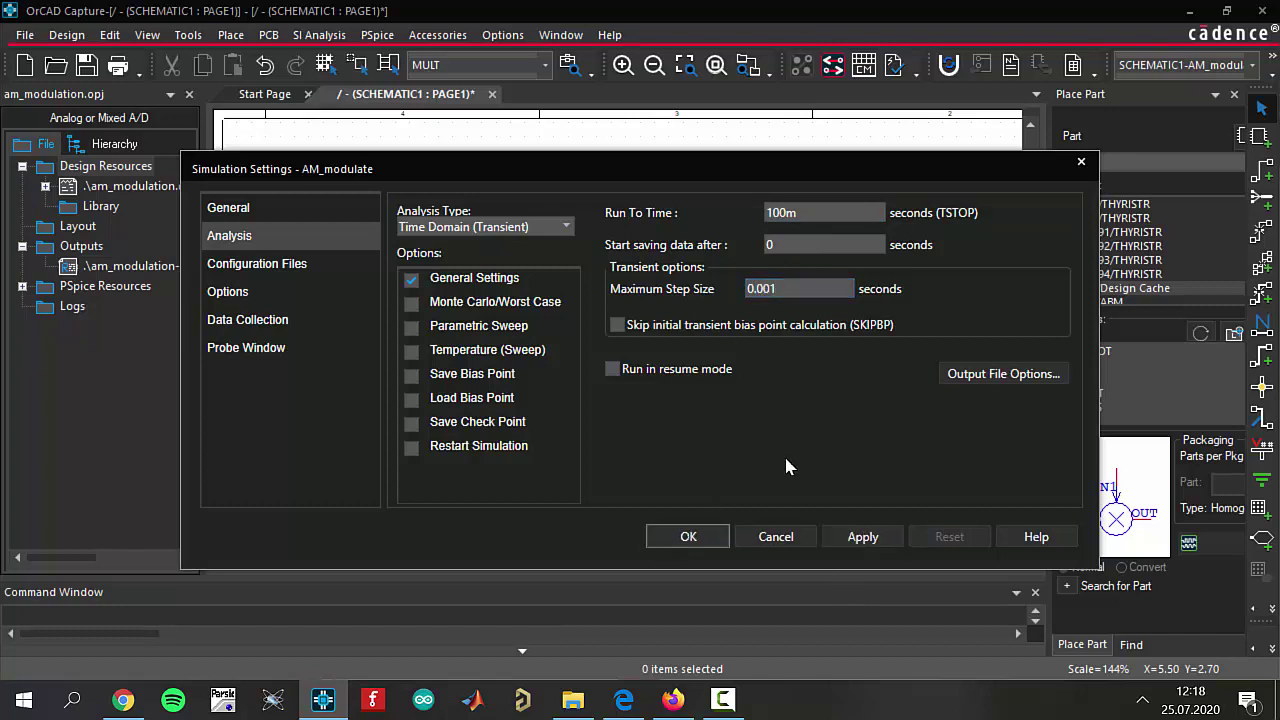
pyautogui.click(689, 537)
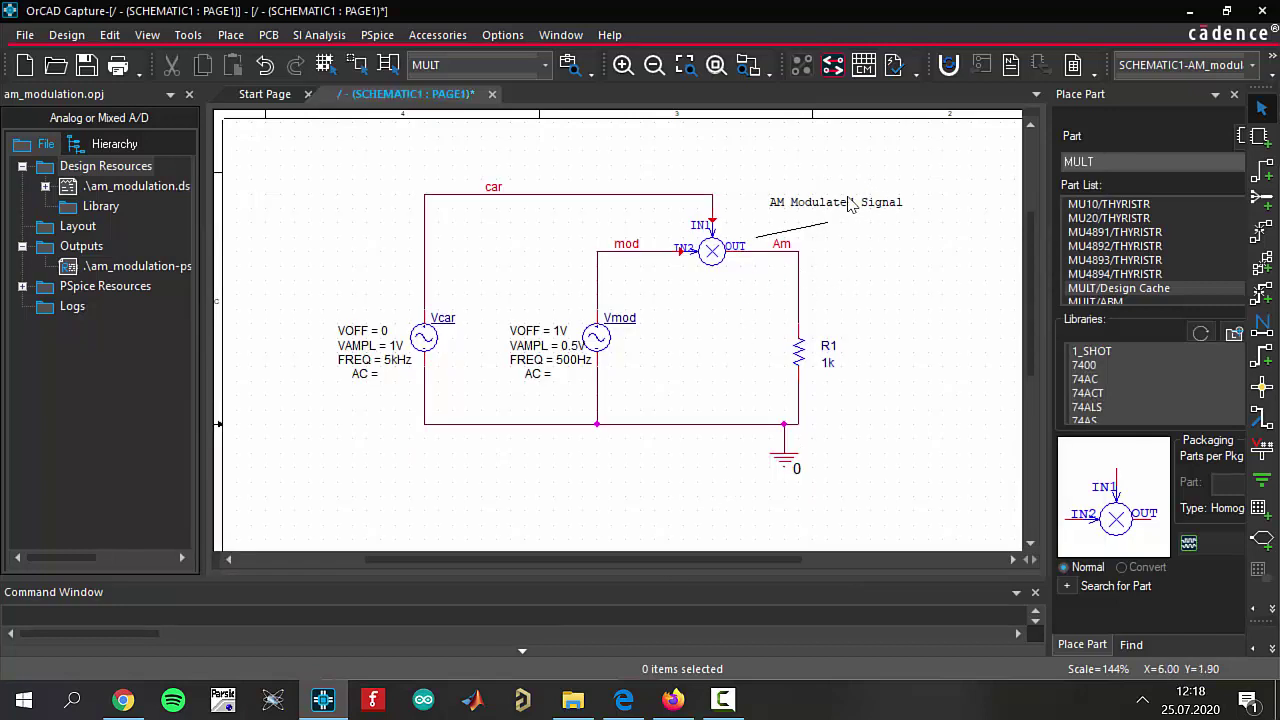
# Step: Put a voltage marker on the Am net and run the PSpice simulation
pyautogui.click(1271, 74)
pyautogui.click(1158, 247)
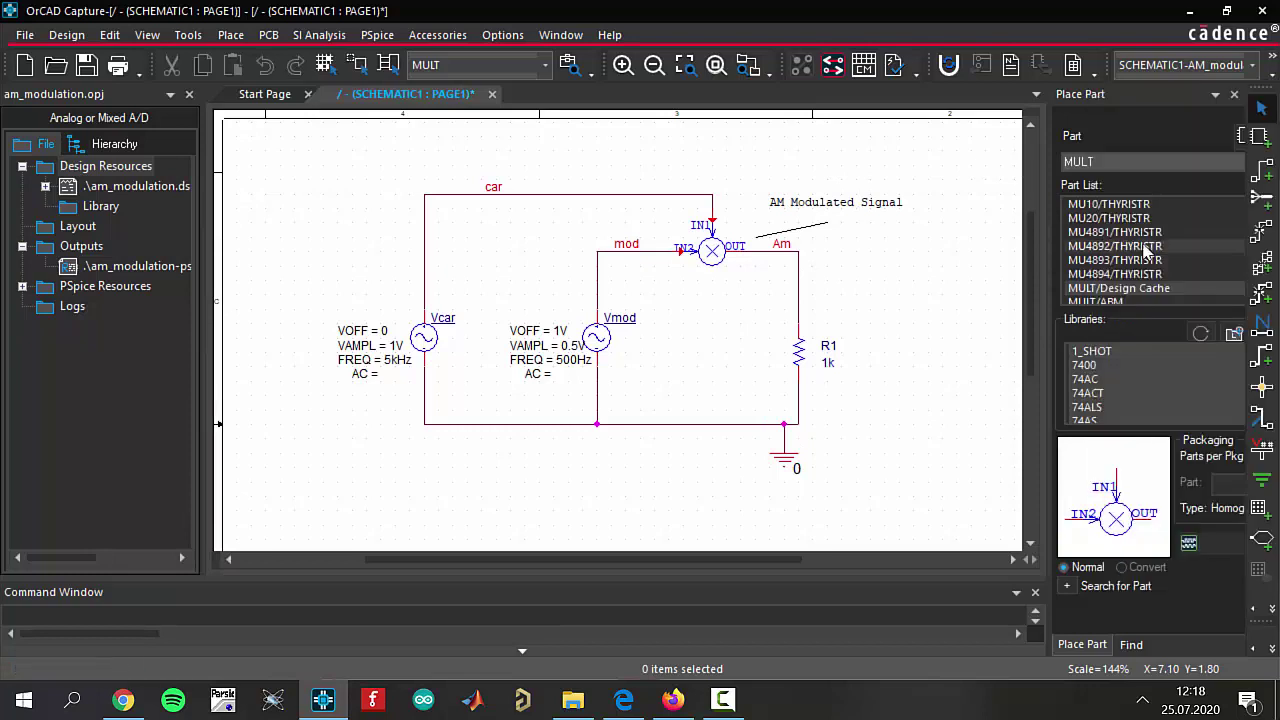
pyautogui.click(815, 272)
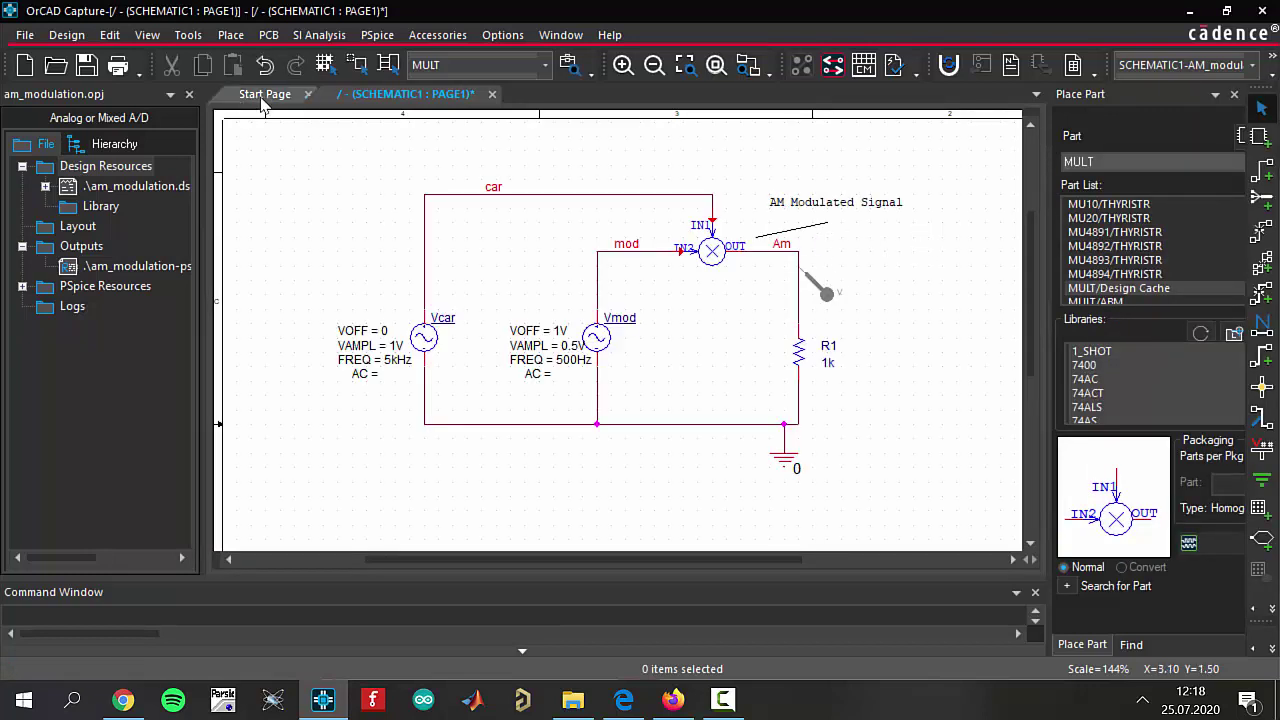
pyautogui.click(376, 36)
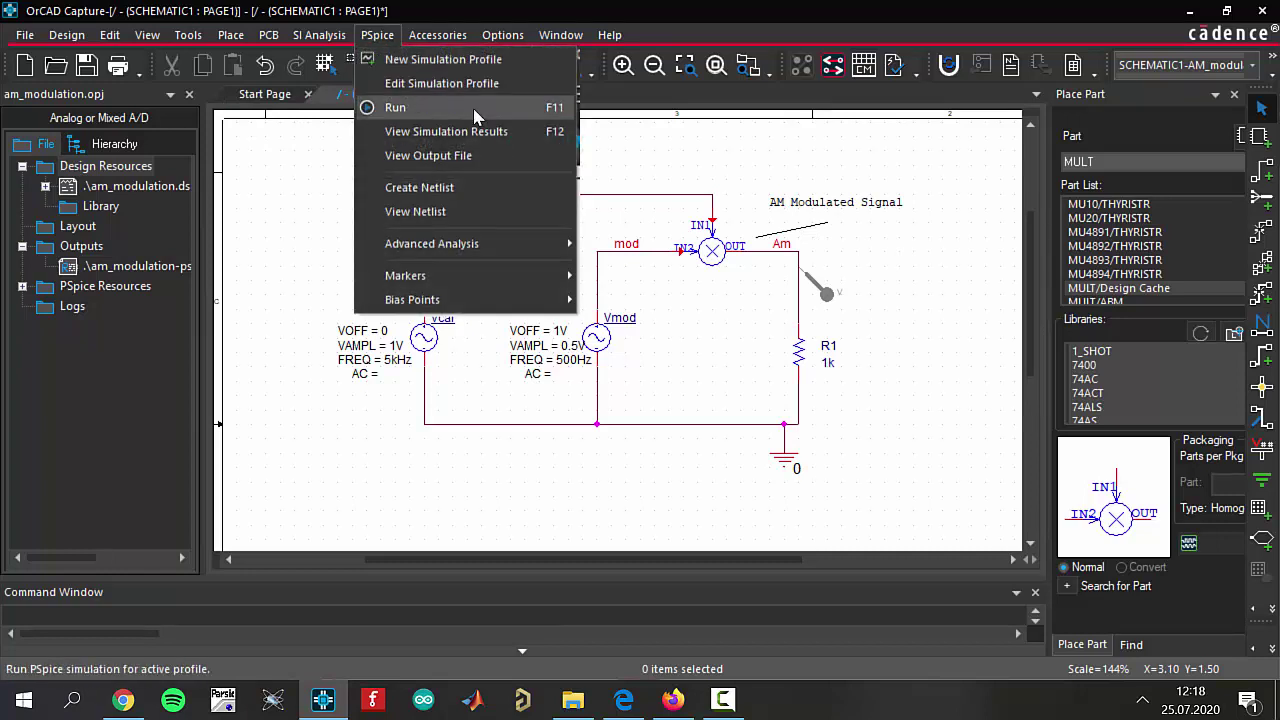
pyautogui.click(543, 111)
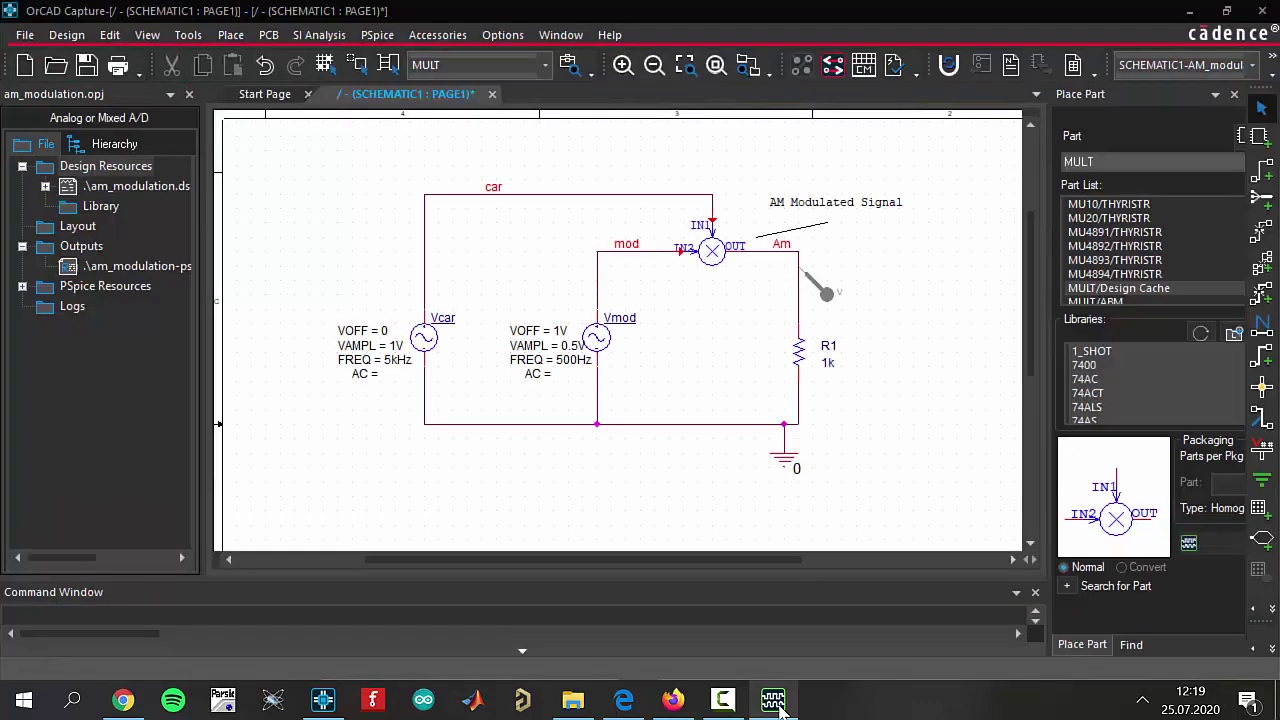
# Step: Switch to PSpice A/D to view the V(AM) waveform over 0–100 ms
pyautogui.click(776, 702)
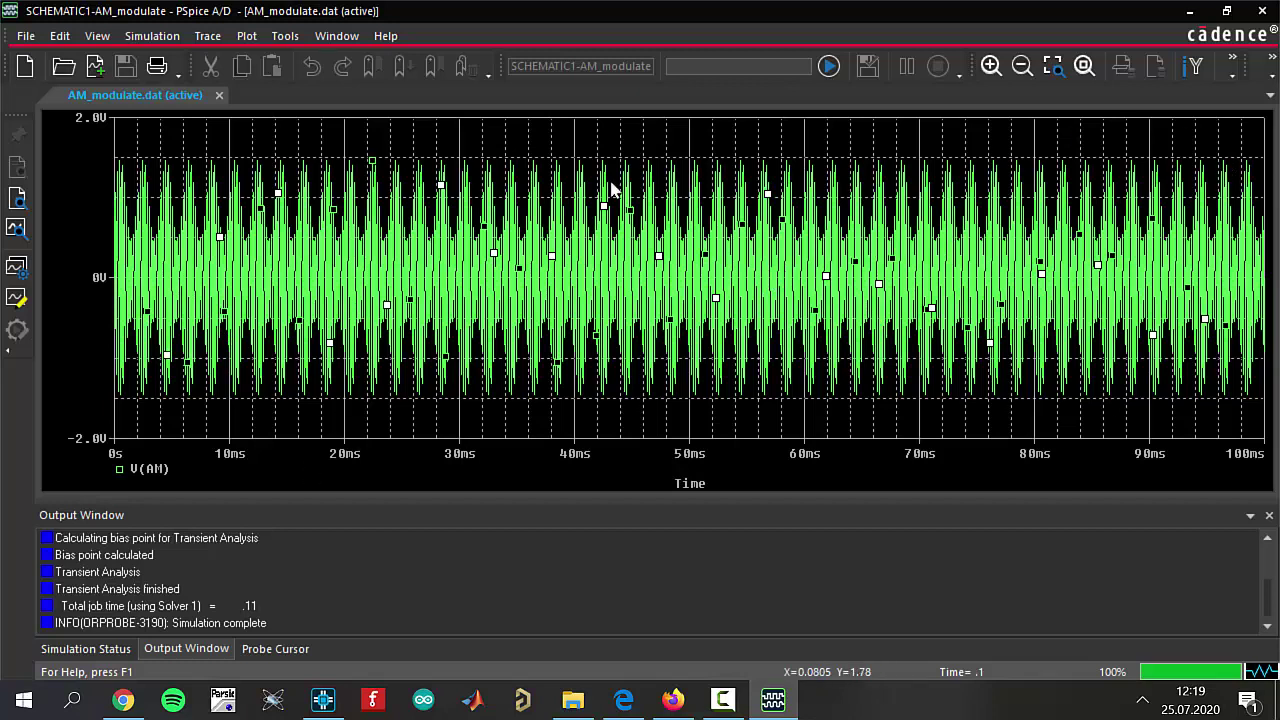
# Step: Apply Fourier to the V(AM) plot, revealing the 5 kHz peak and sidebands
pyautogui.click(1272, 62)
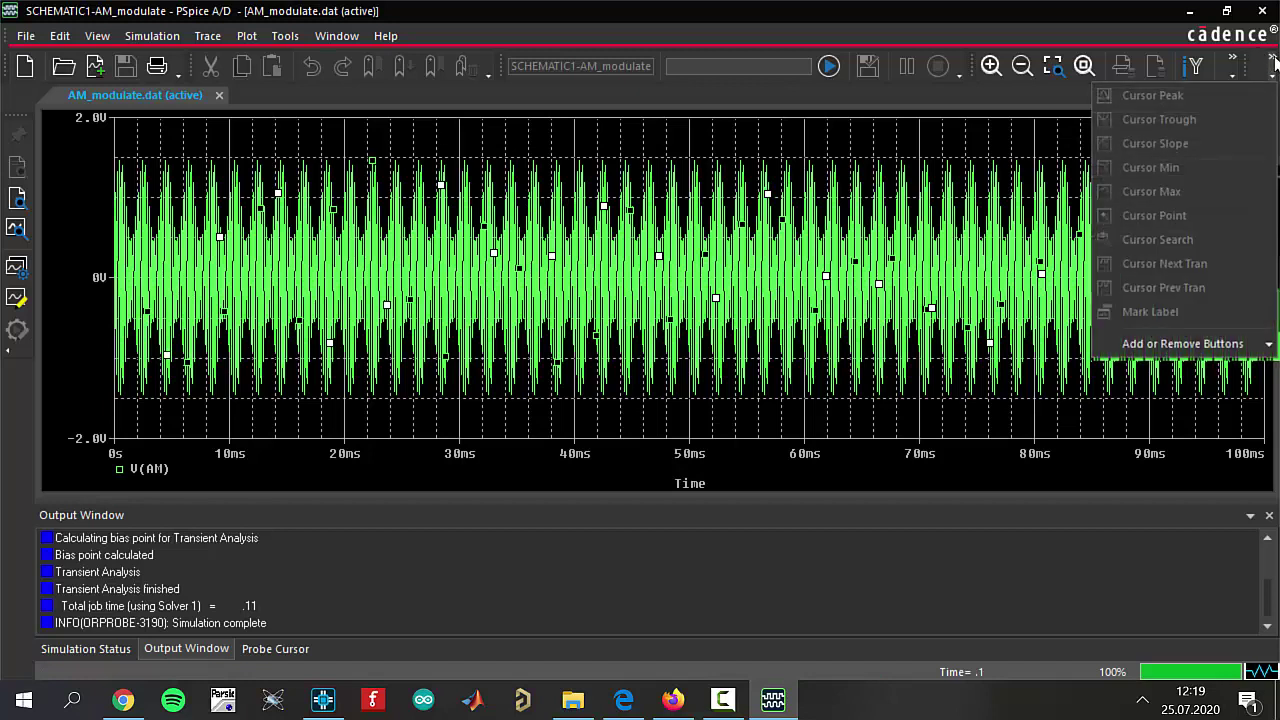
pyautogui.click(1233, 62)
pyautogui.click(1235, 66)
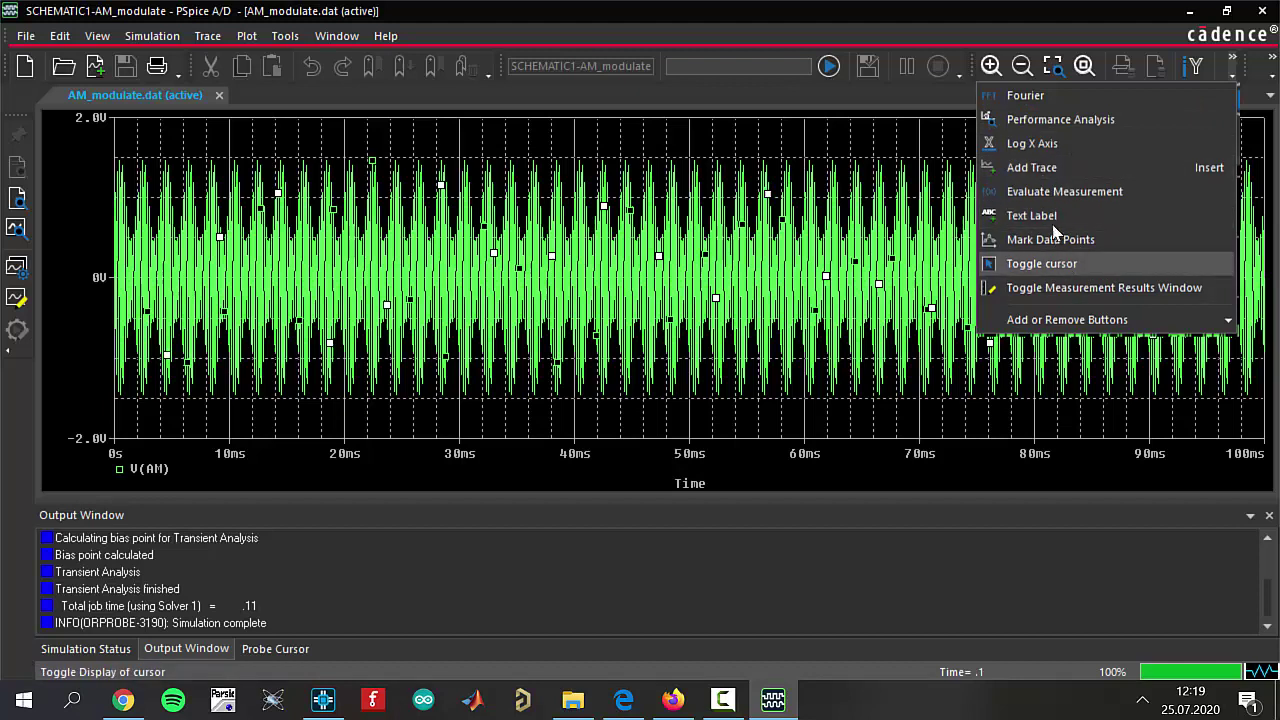
pyautogui.click(1027, 98)
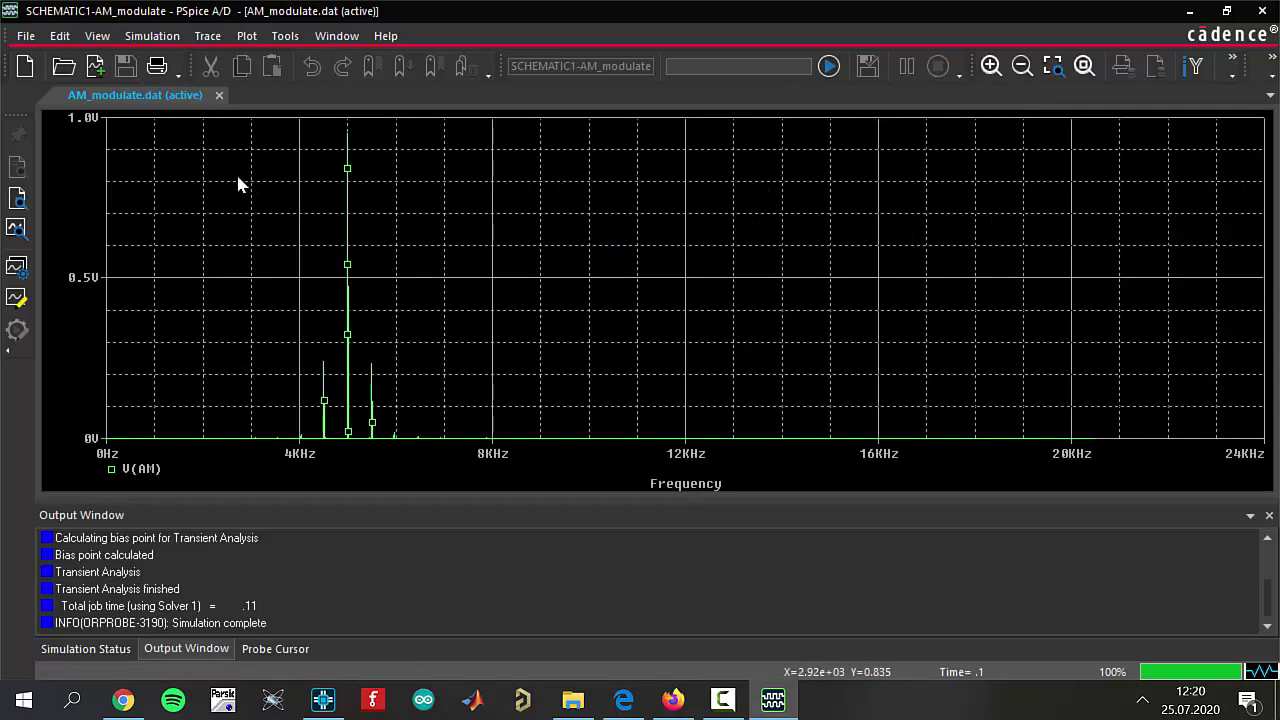
pyautogui.moveTo(206, 164); pyautogui.dragTo(447, 437)
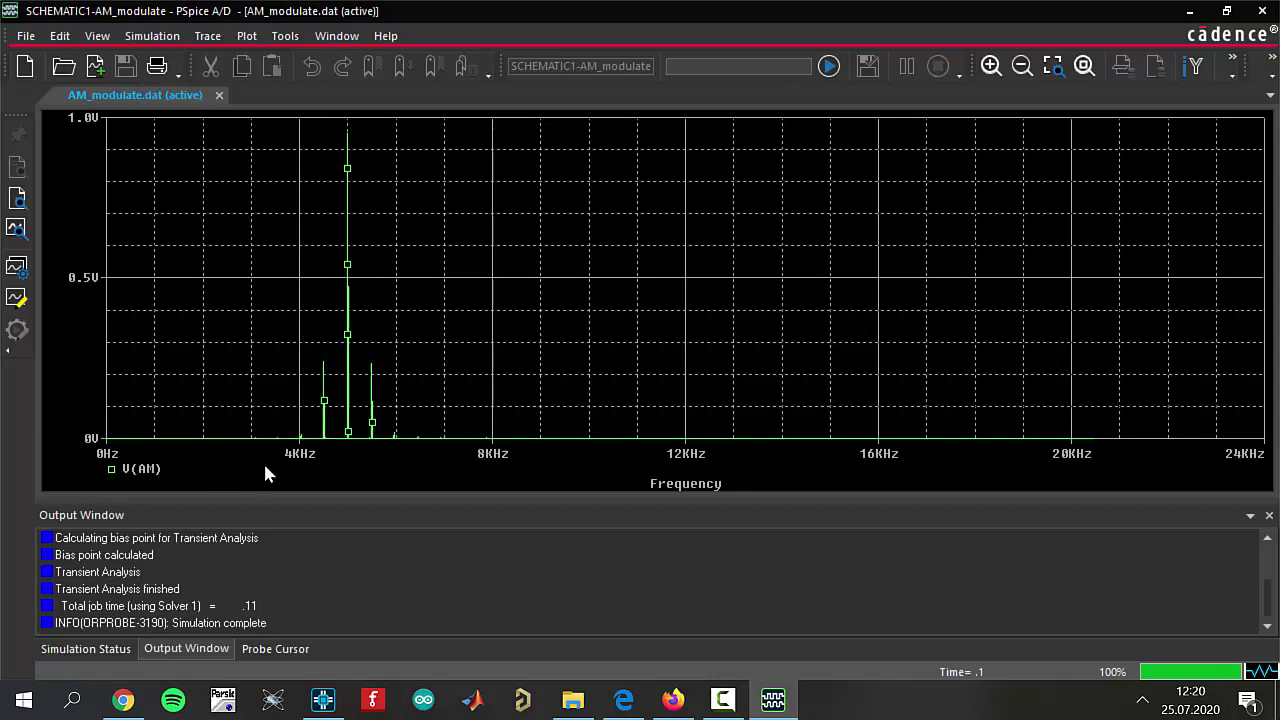